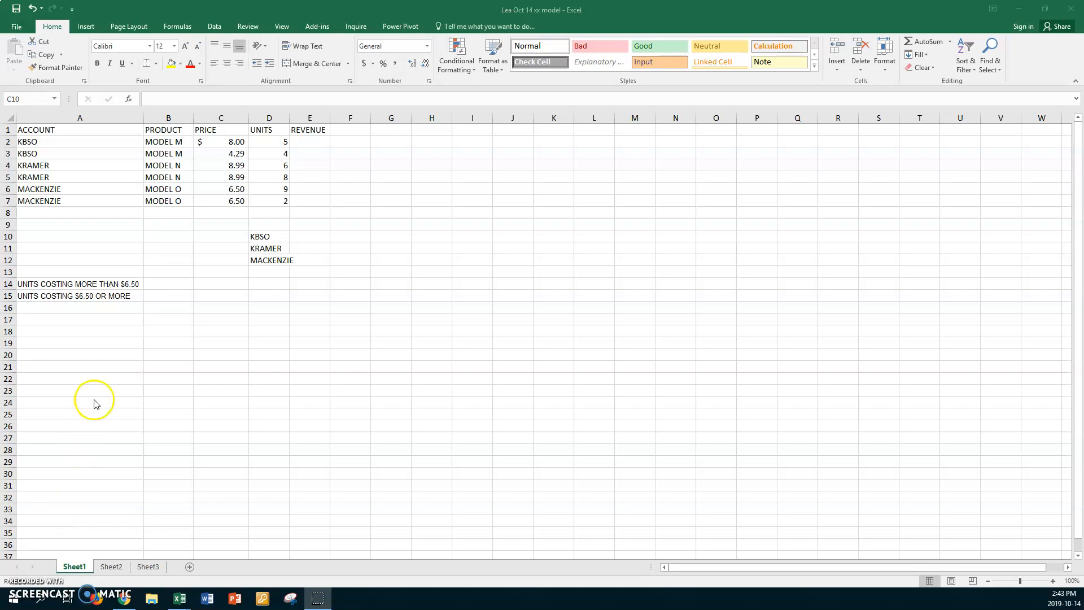
- Set the worksheet zoom to a custom magnification of 150%
{"action": "left_click", "coordinate": [284, 28]}
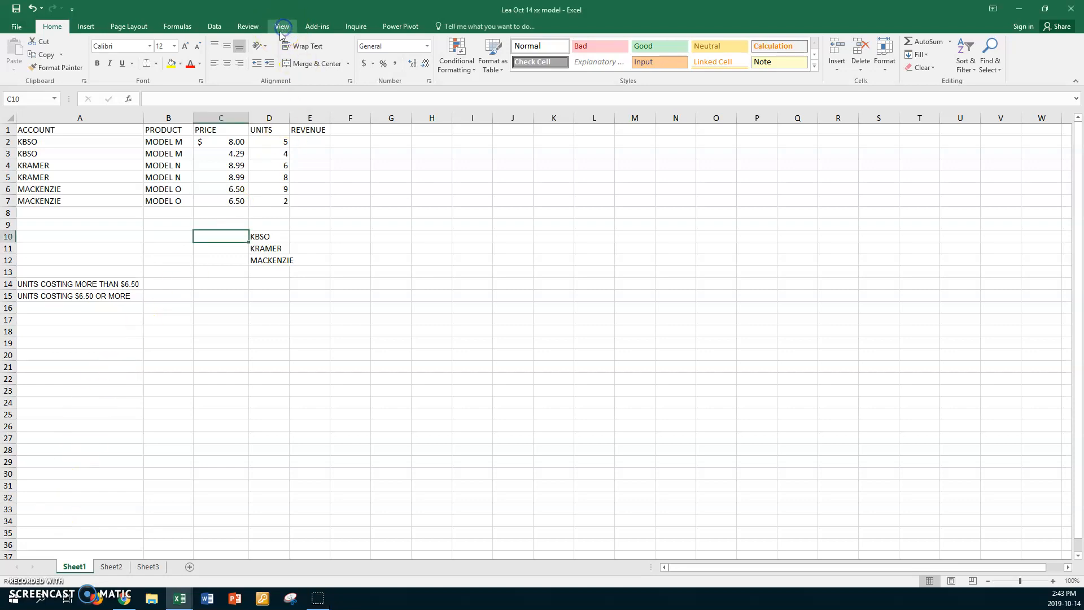
{"action": "left_click", "coordinate": [284, 27]}
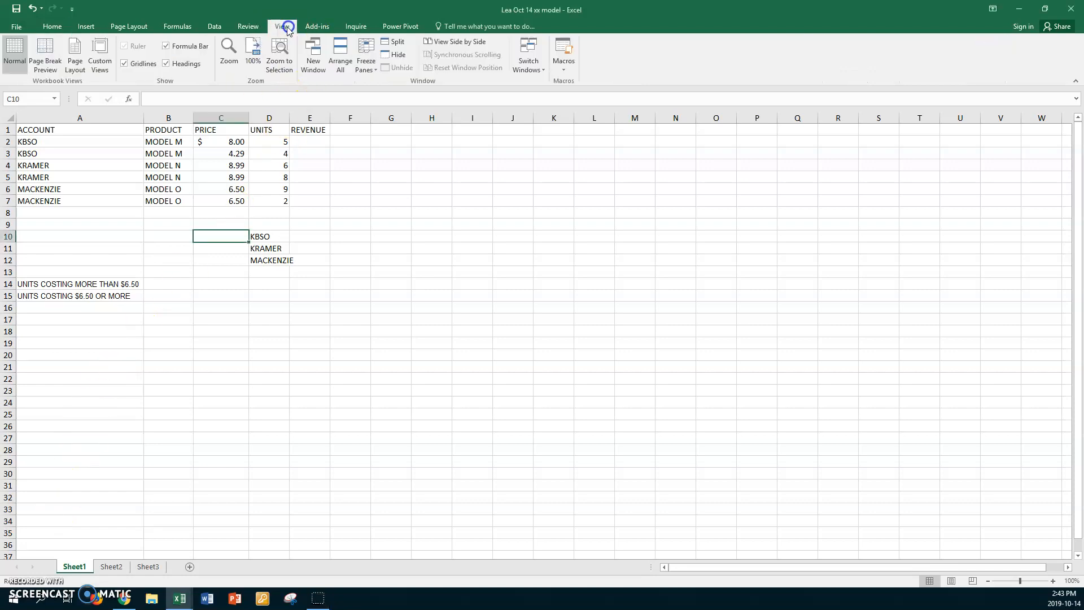
{"action": "left_click", "coordinate": [229, 52]}
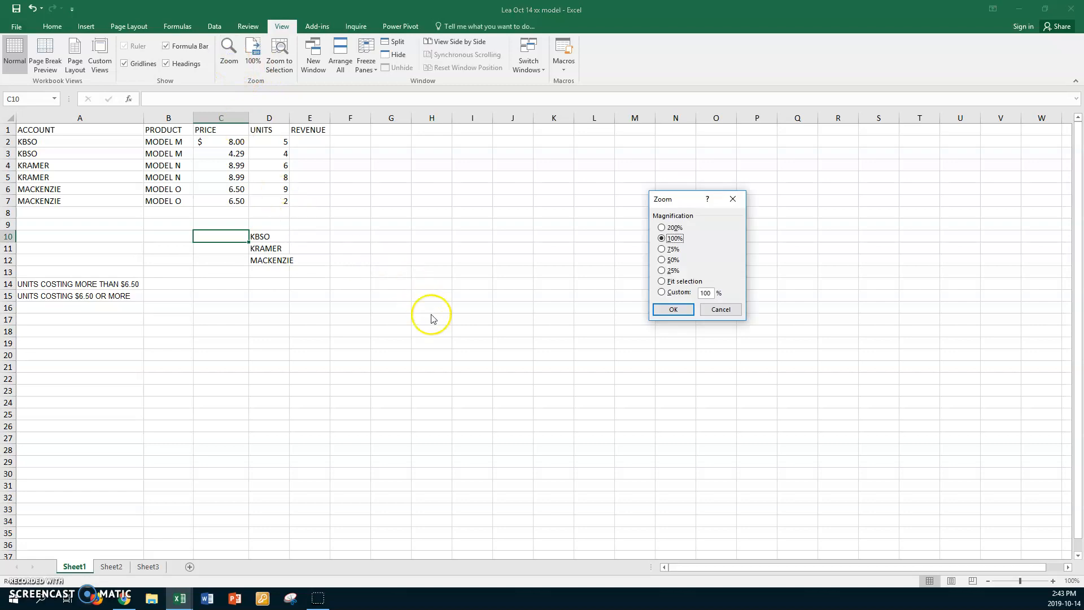
{"action": "left_click", "coordinate": [662, 293]}
{"action": "type", "text": "150"}
{"action": "key", "text": "Return"}
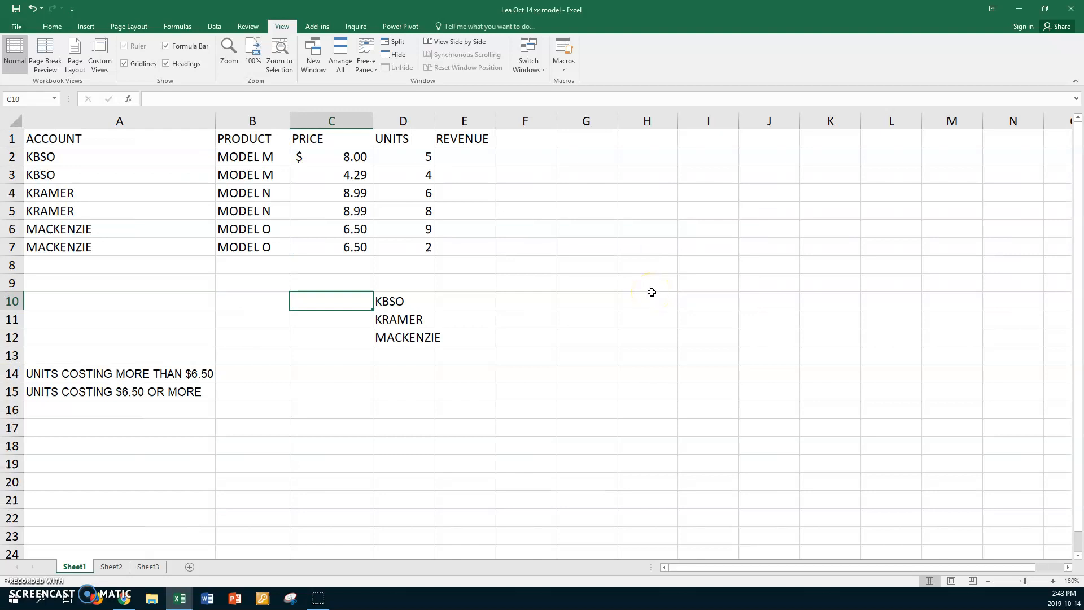
- Calculate revenue in E2 with =C2*D2 and fill the formula down to E7
{"action": "left_click", "coordinate": [469, 160]}
{"action": "type", "text": "="}
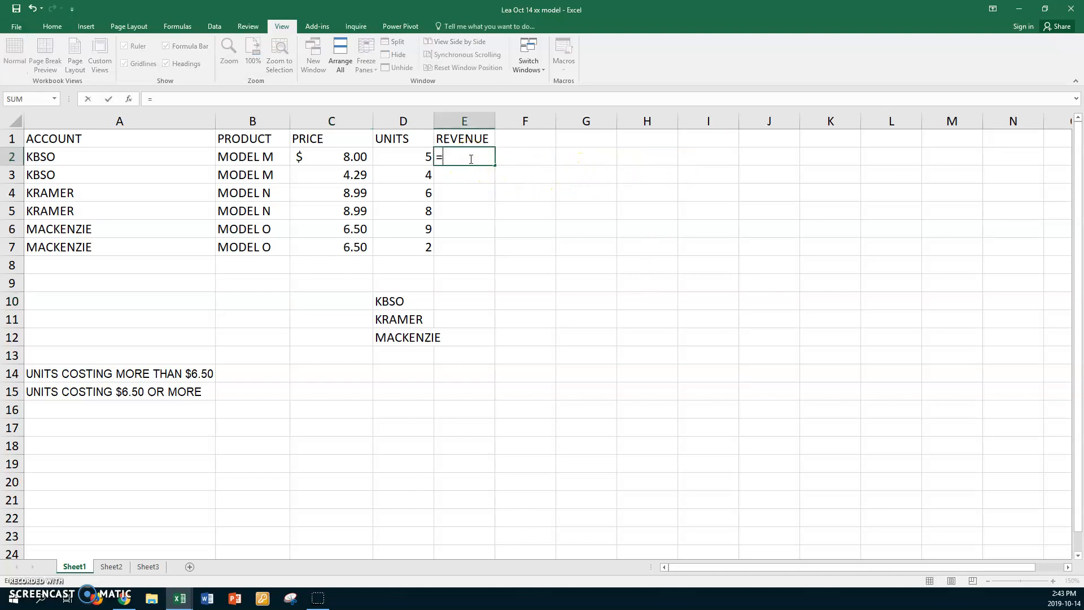
{"action": "left_click", "coordinate": [325, 154]}
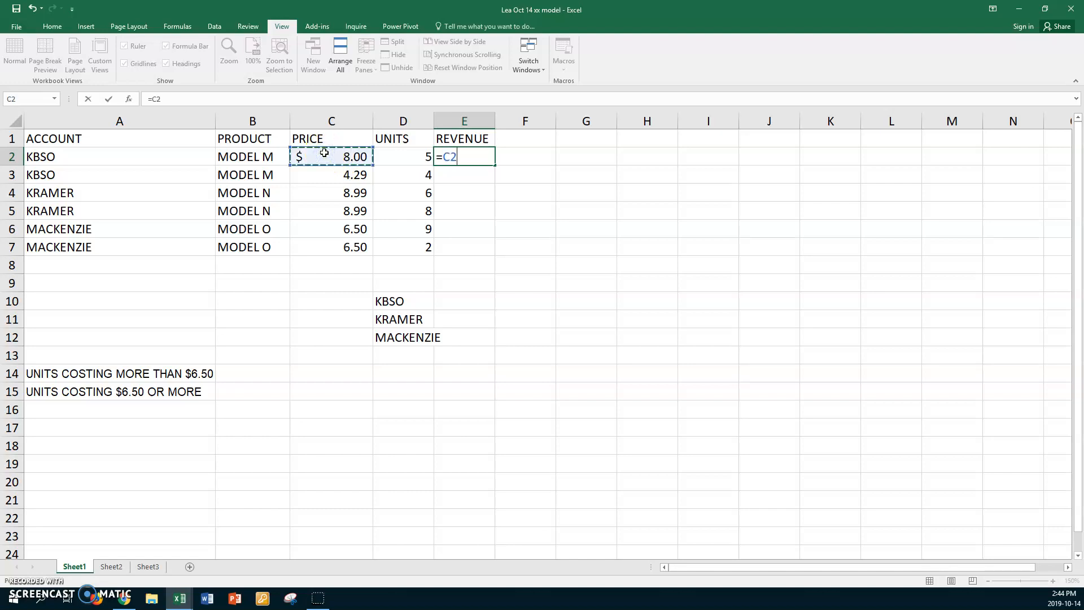
{"action": "type", "text": "*"}
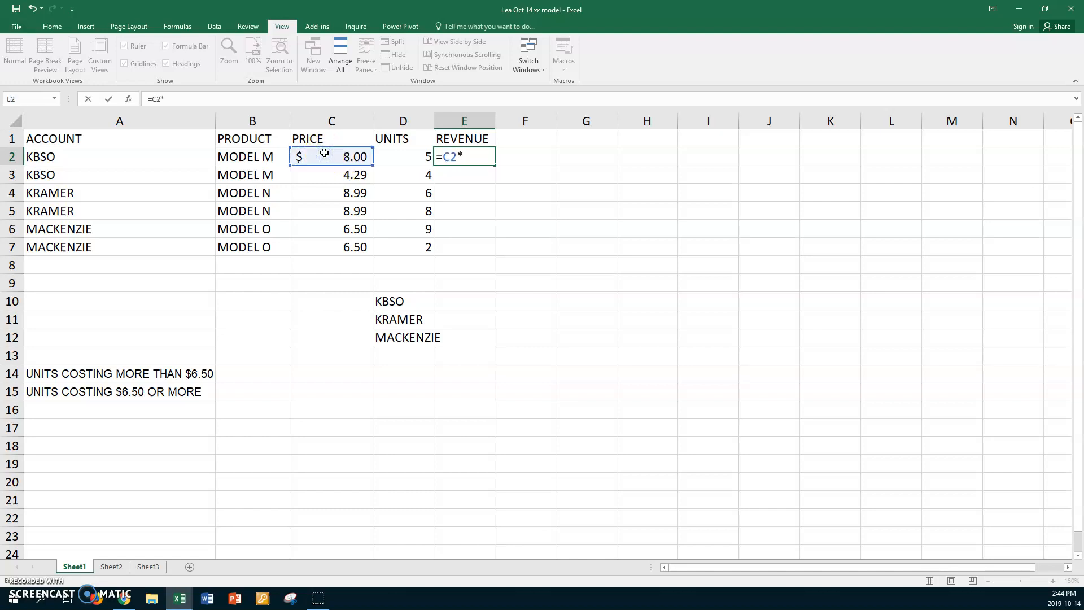
{"action": "left_click", "coordinate": [421, 153]}
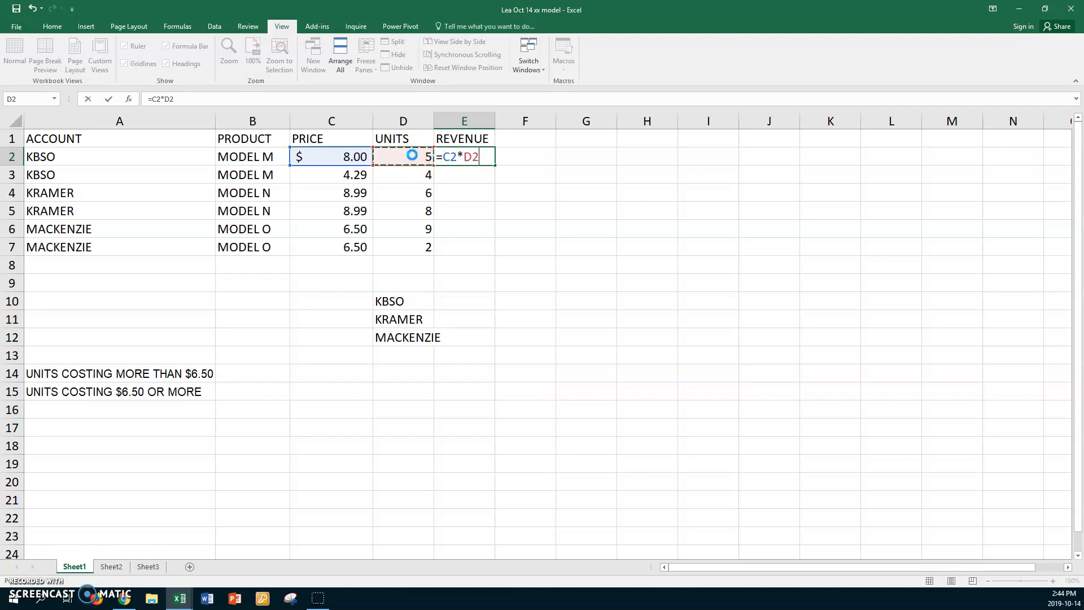
{"action": "key", "text": "Return"}
{"action": "left_click", "coordinate": [467, 156]}
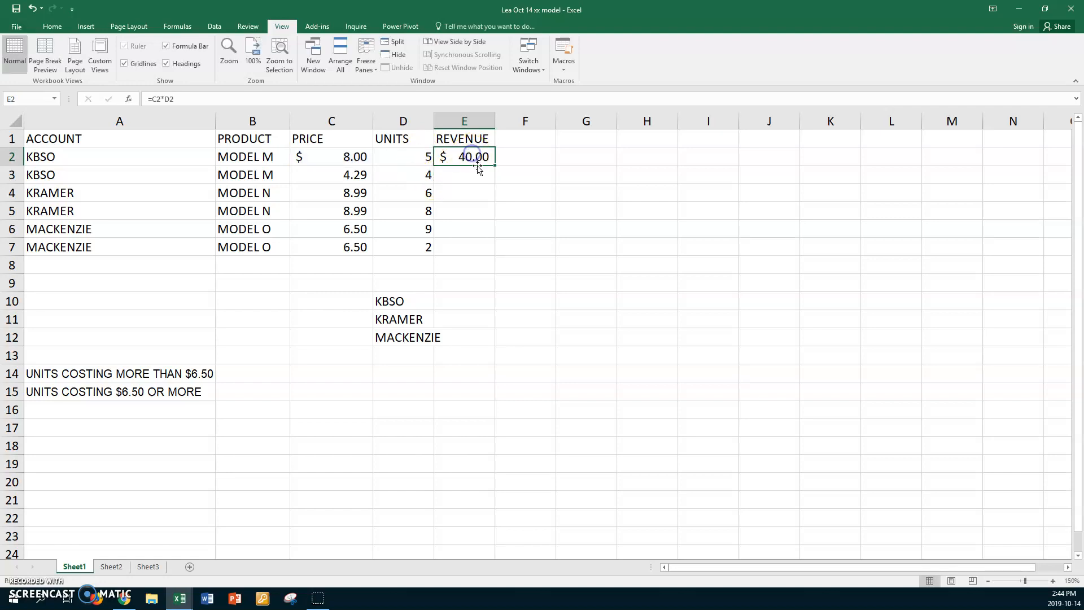
{"action": "left_click_drag", "start_coordinate": [496, 165], "coordinate": [478, 248]}
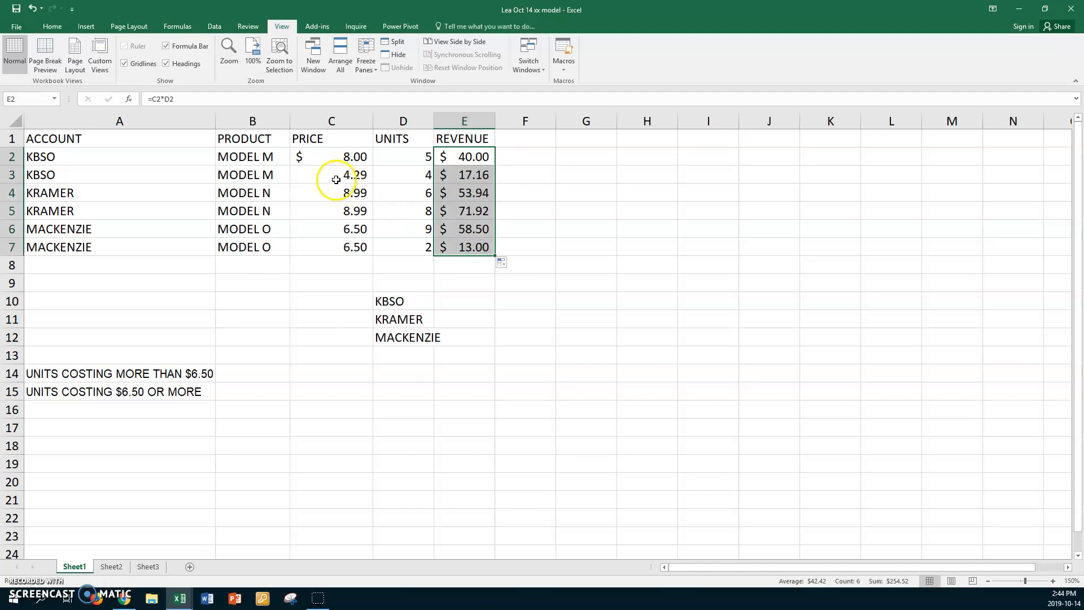
- Copy the number format of price cell C3 onto revenue cells E3:E7 with Format Painter
{"action": "left_click", "coordinate": [332, 175]}
{"action": "left_click", "coordinate": [51, 28]}
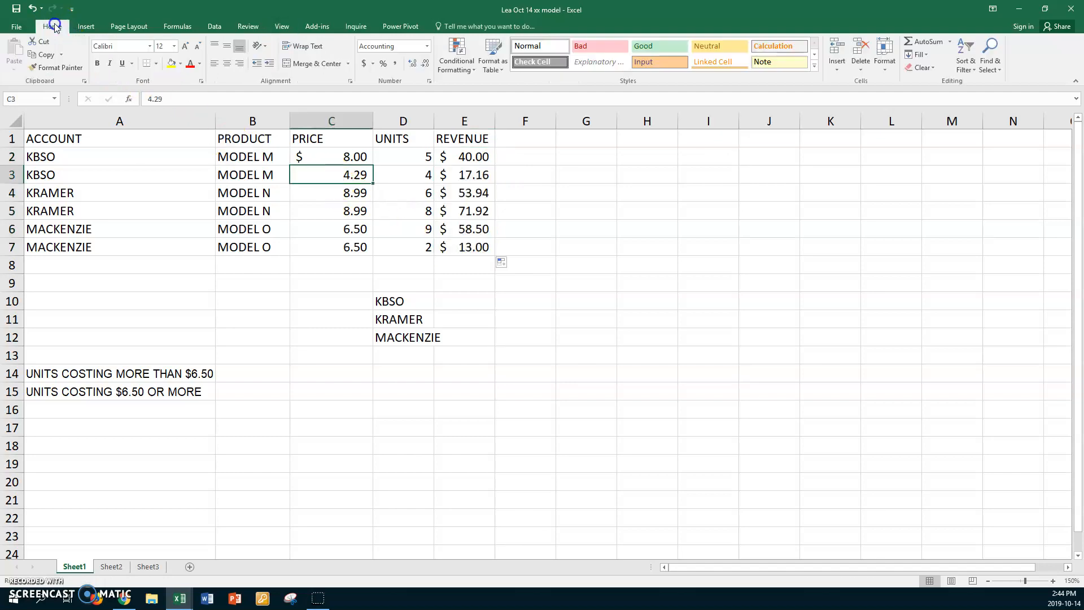
{"action": "left_click", "coordinate": [57, 67]}
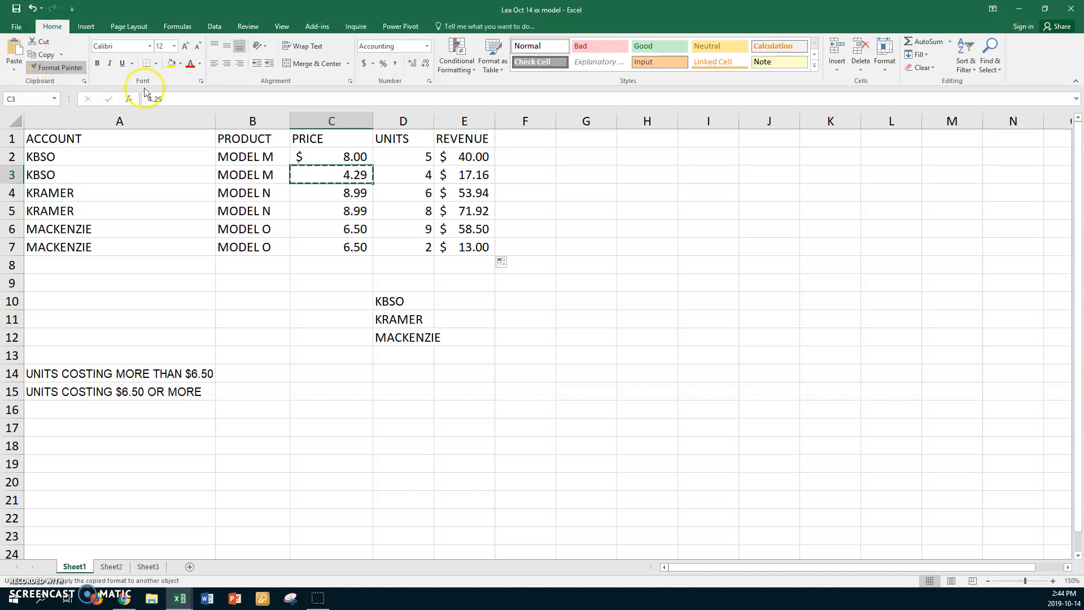
{"action": "left_click_drag", "start_coordinate": [462, 175], "coordinate": [442, 246]}
{"action": "left_click", "coordinate": [67, 70]}
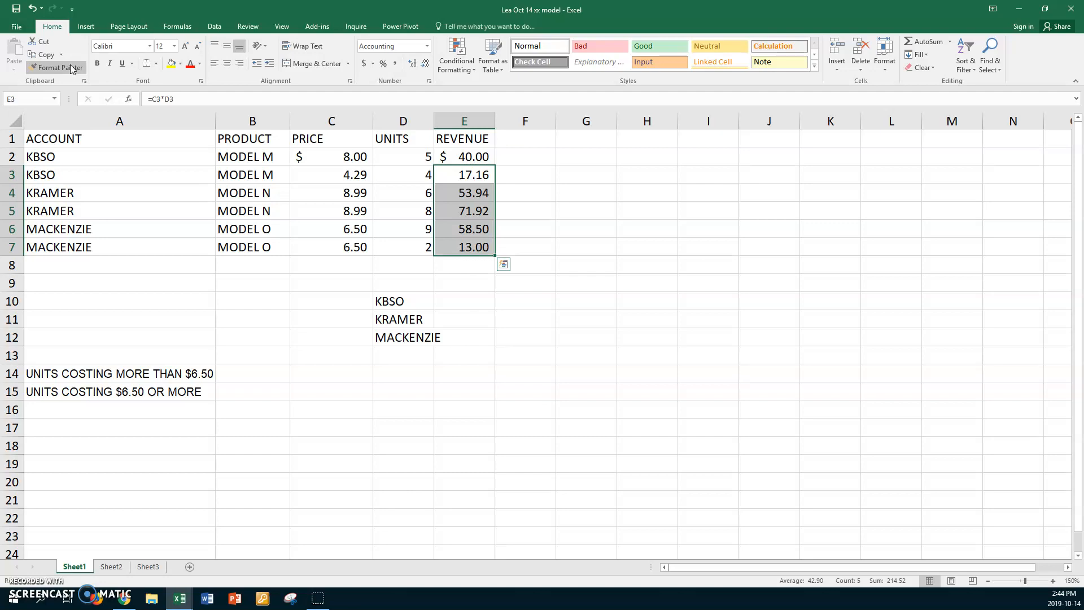
- Total the first account's revenue in E10 with =SUMIF(A2:A7,A2,E2:E7)
{"action": "left_click", "coordinate": [456, 304]}
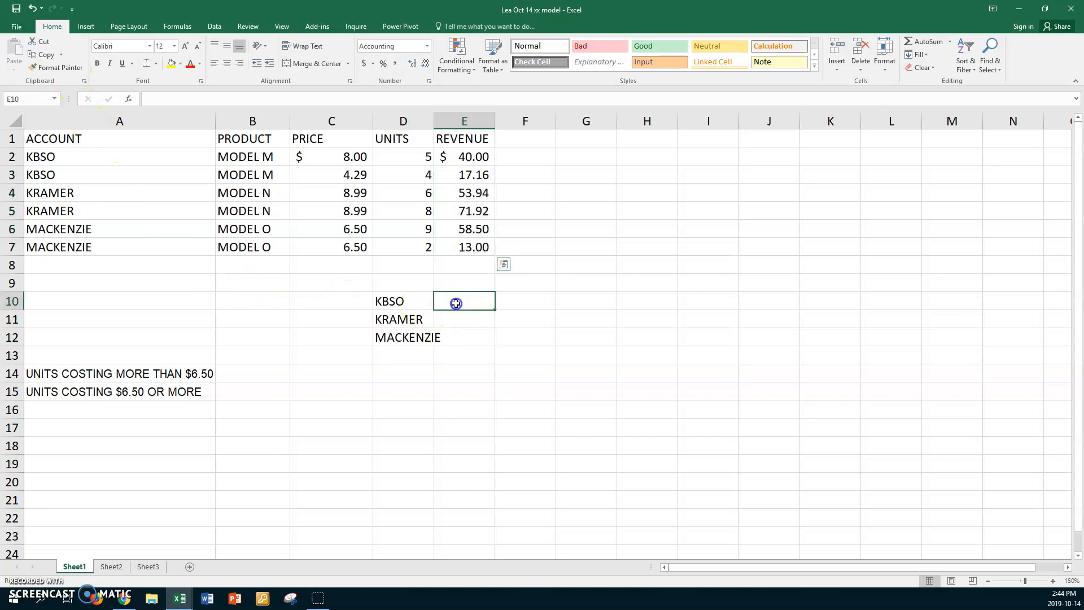
{"action": "type", "text": "=sumif"}
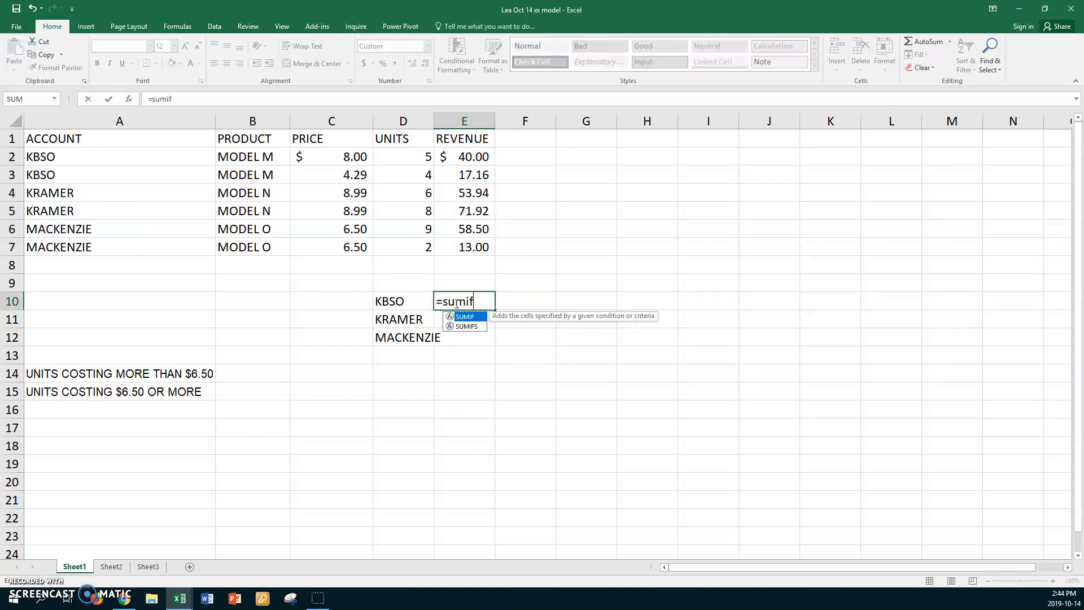
{"action": "type", "text": "("}
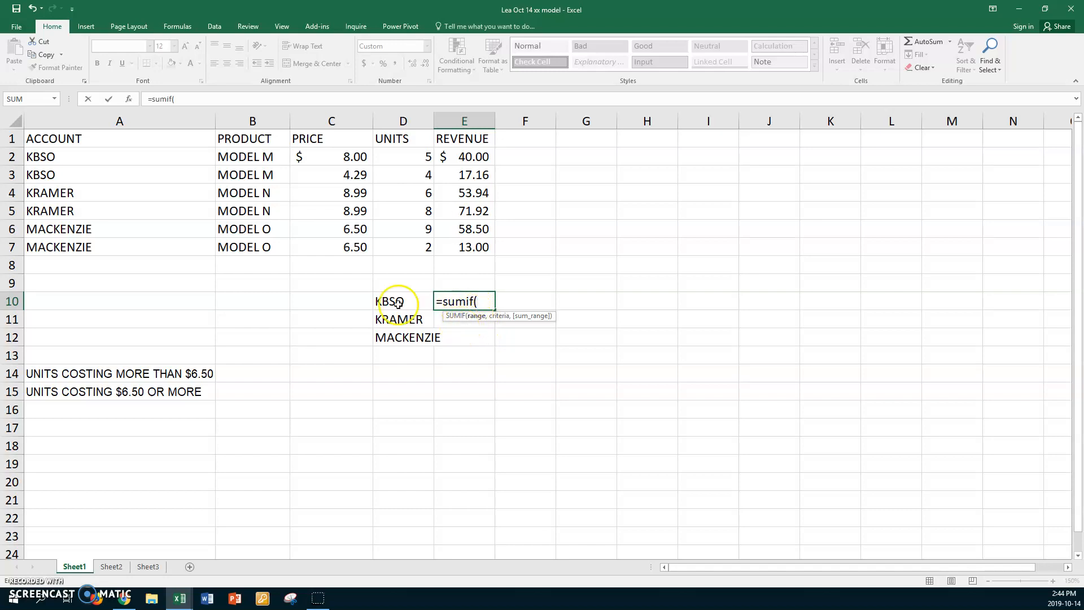
{"action": "left_click_drag", "start_coordinate": [97, 153], "coordinate": [73, 247]}
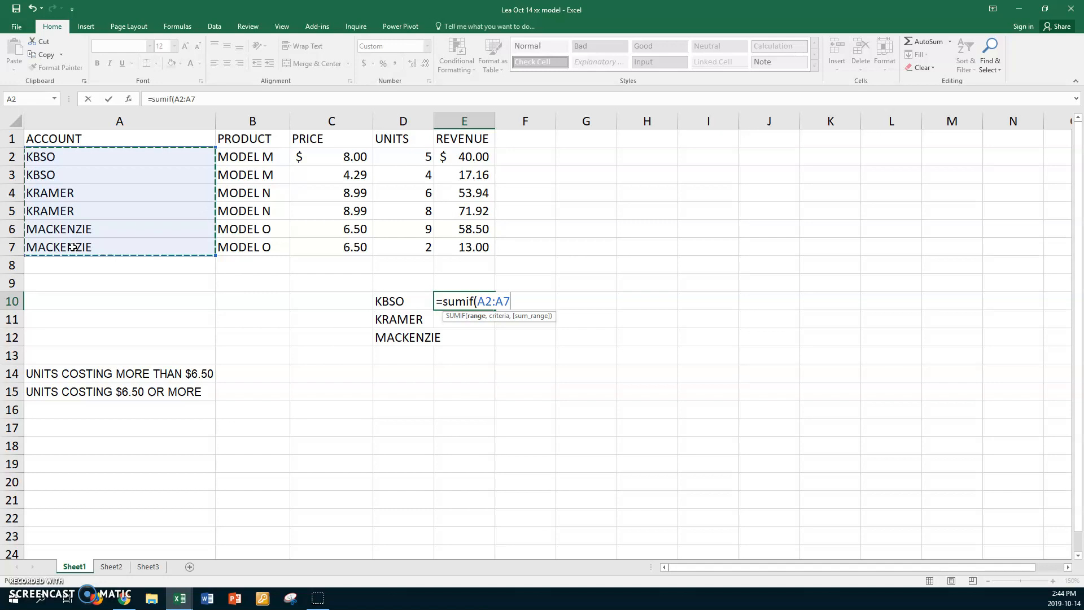
{"action": "type", "text": ","}
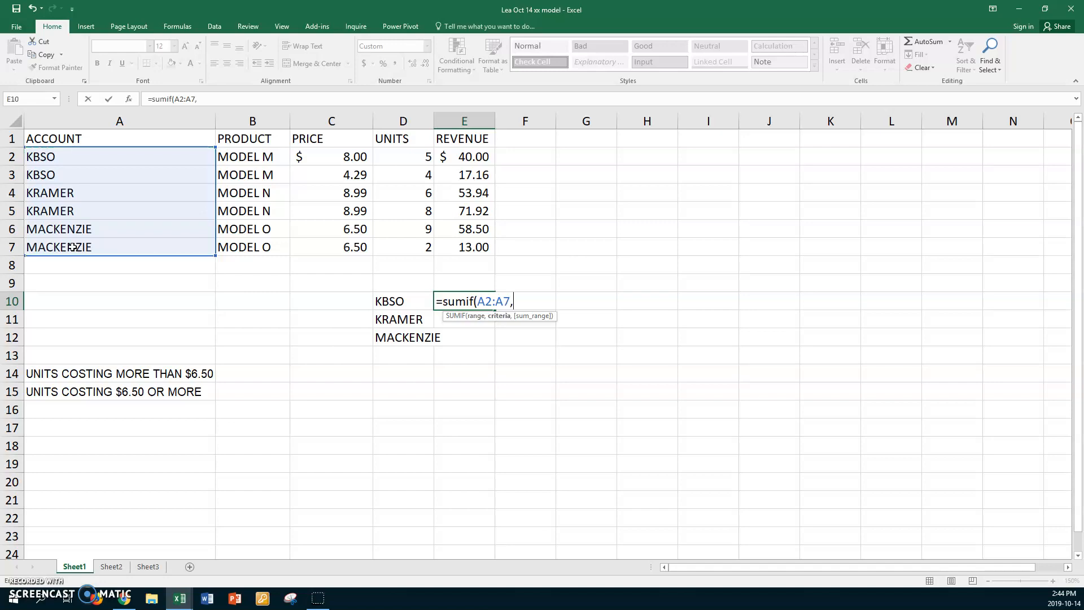
{"action": "left_click", "coordinate": [54, 157]}
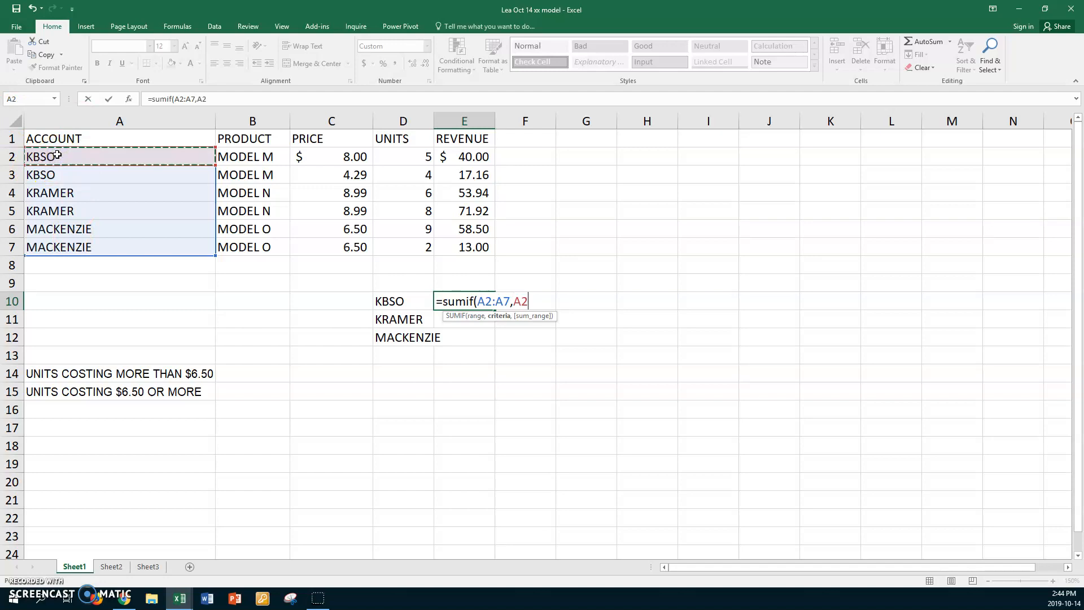
{"action": "left_click", "coordinate": [91, 155]}
{"action": "type", "text": ","}
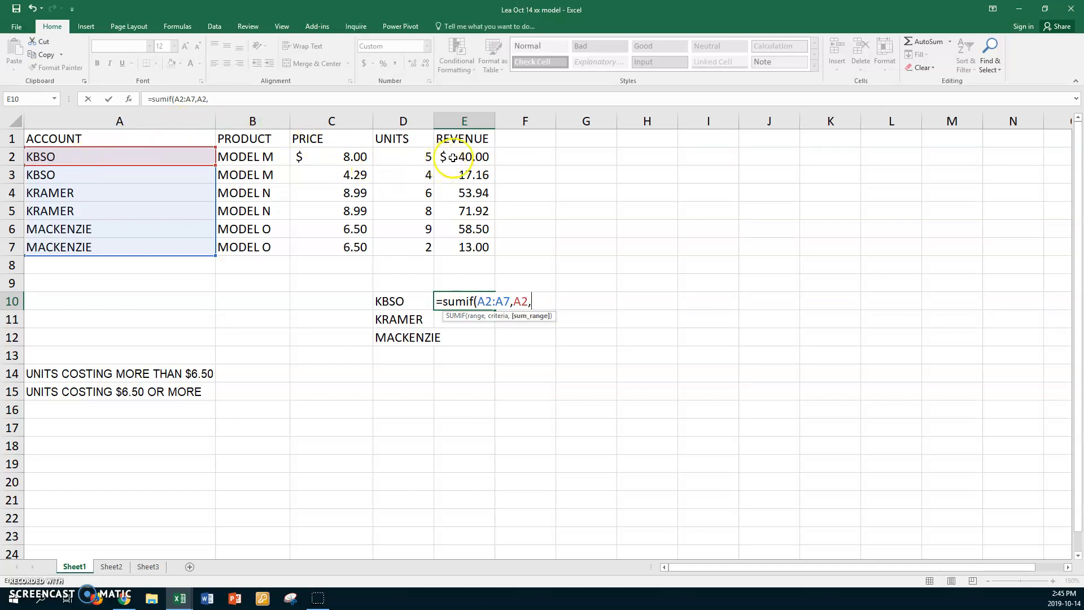
{"action": "left_click_drag", "start_coordinate": [457, 155], "coordinate": [443, 244]}
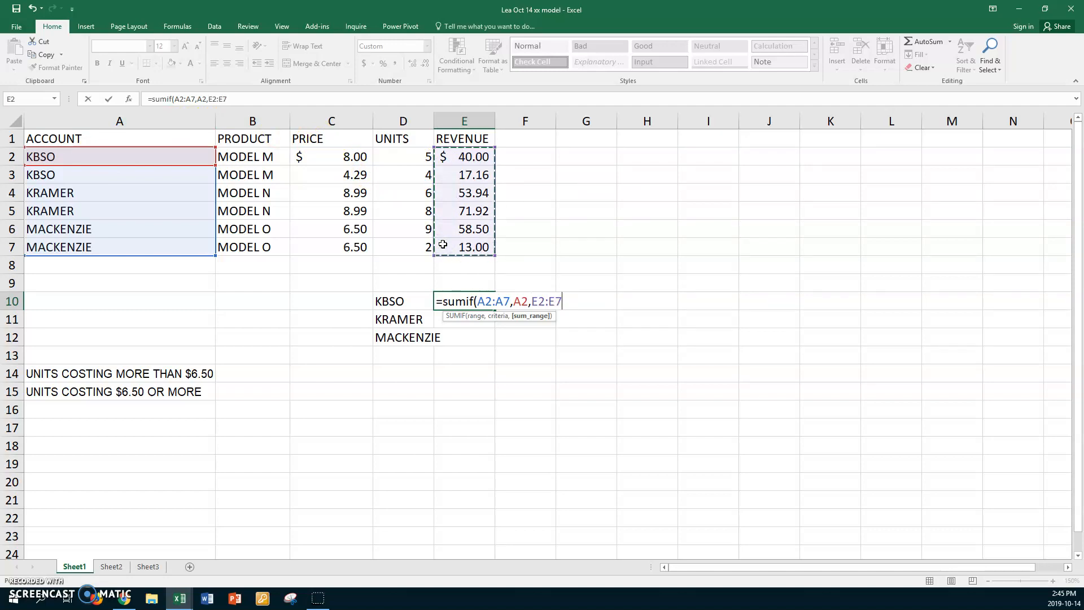
{"action": "key", "text": "Return"}
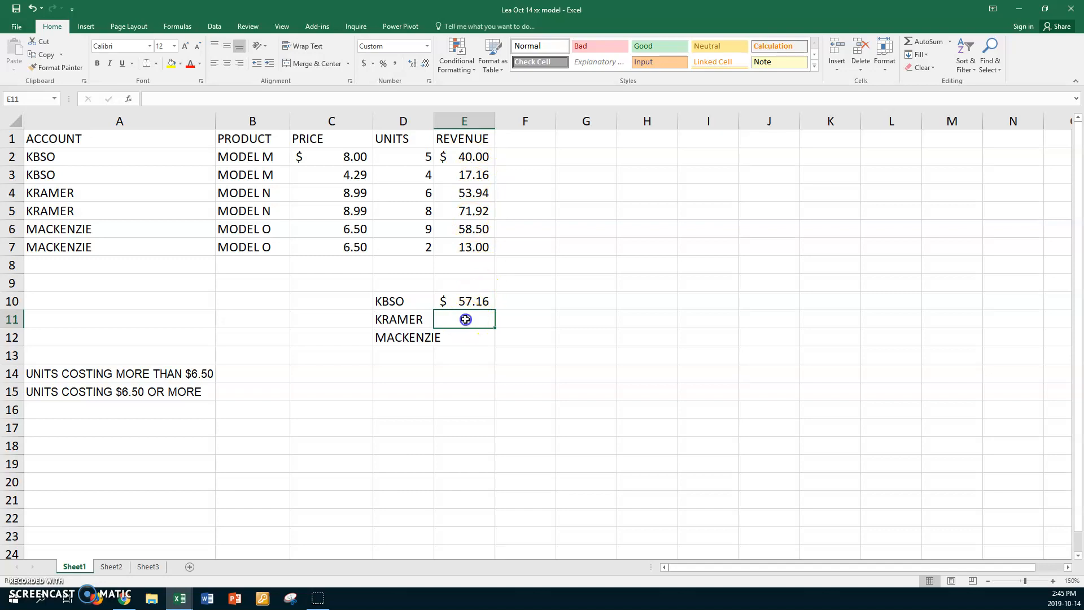
- Total the second account's revenue in E11 with =SUMIF(A2:A7,A4,E2:E7)
{"action": "type", "text": "=su"}
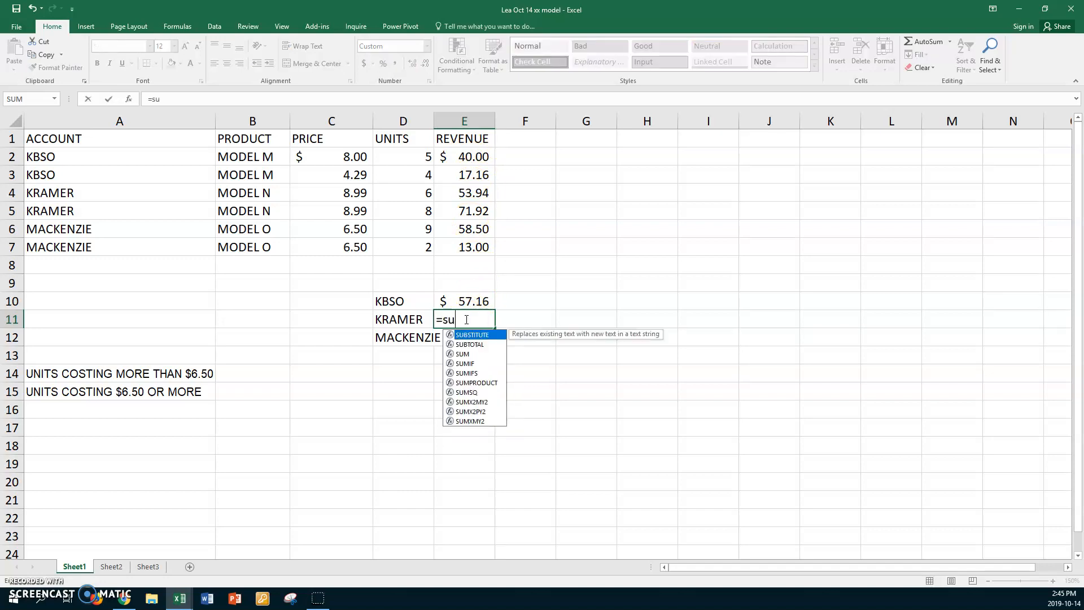
{"action": "type", "text": "mif("}
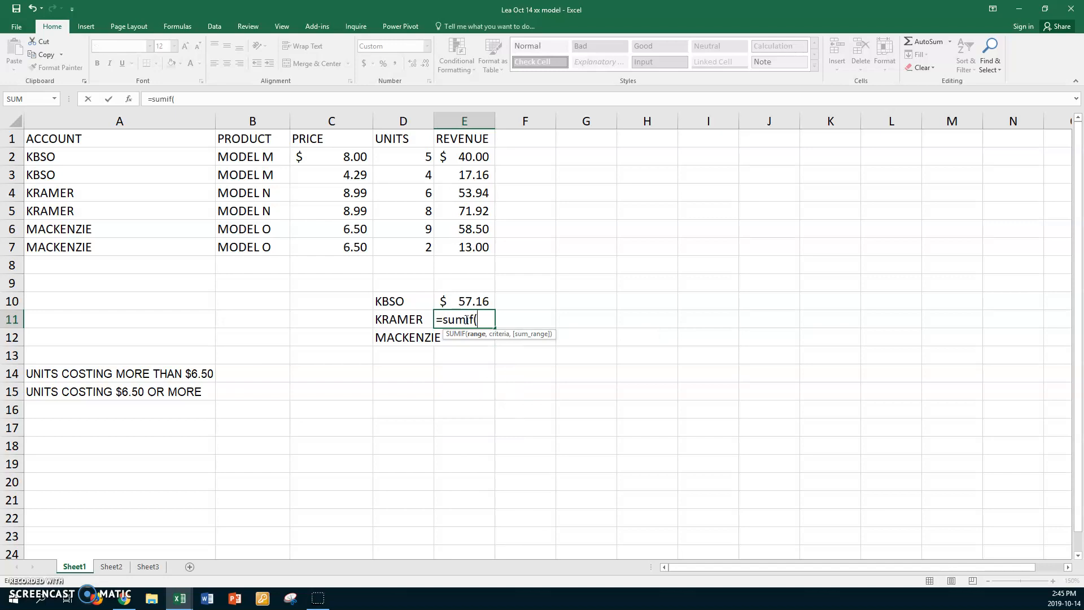
{"action": "left_click_drag", "start_coordinate": [93, 157], "coordinate": [74, 241]}
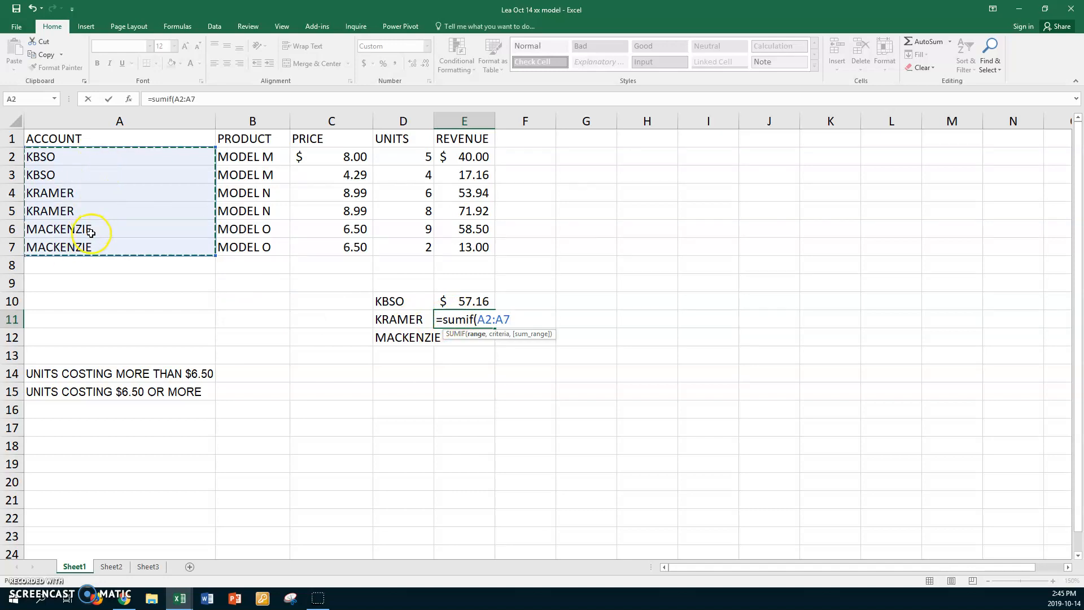
{"action": "type", "text": ","}
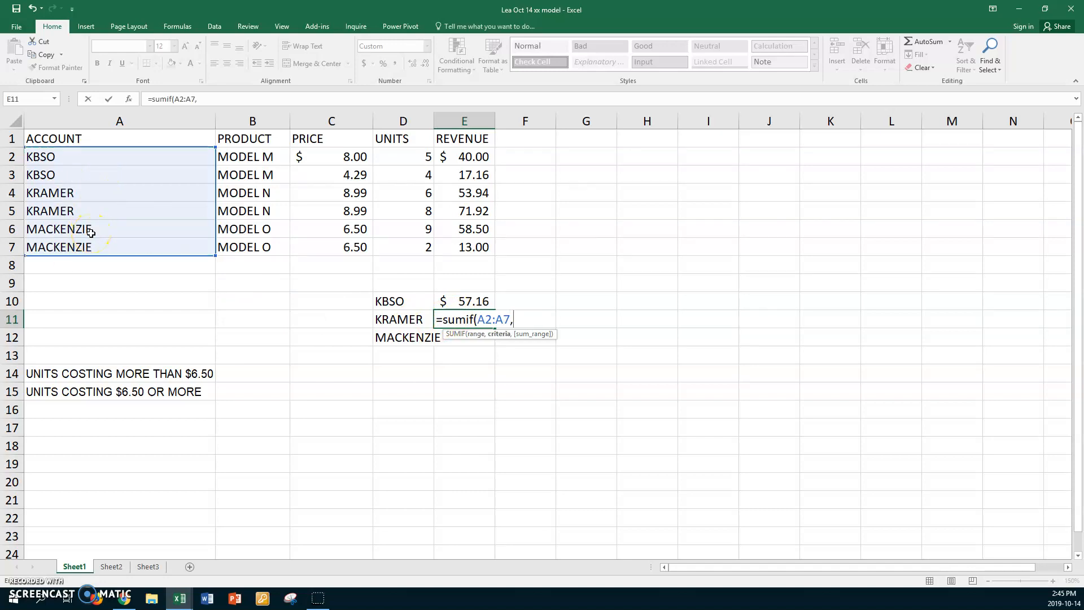
{"action": "left_click", "coordinate": [80, 193]}
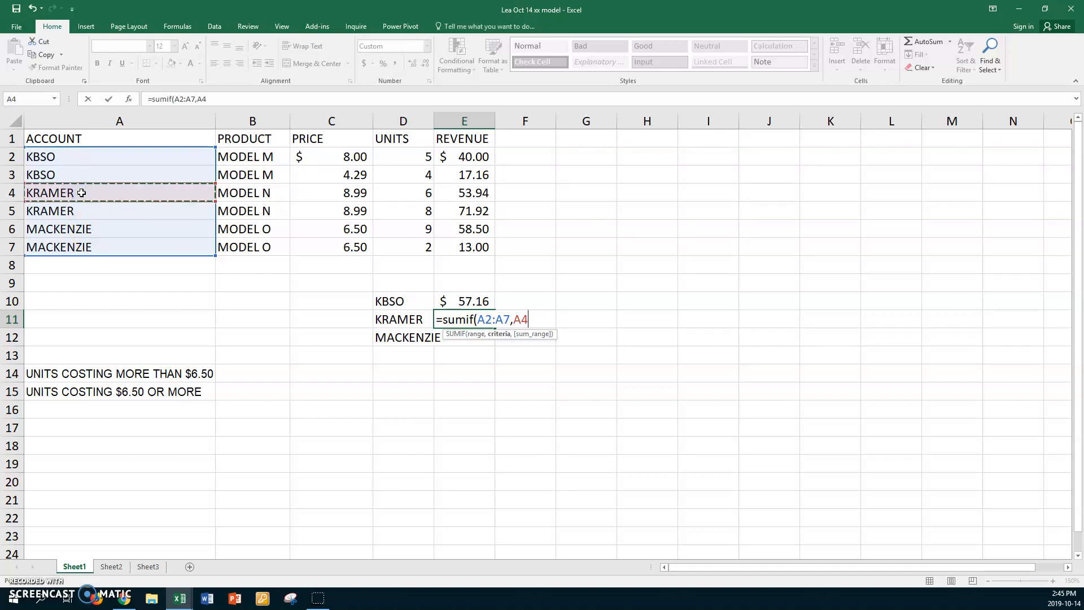
{"action": "type", "text": ","}
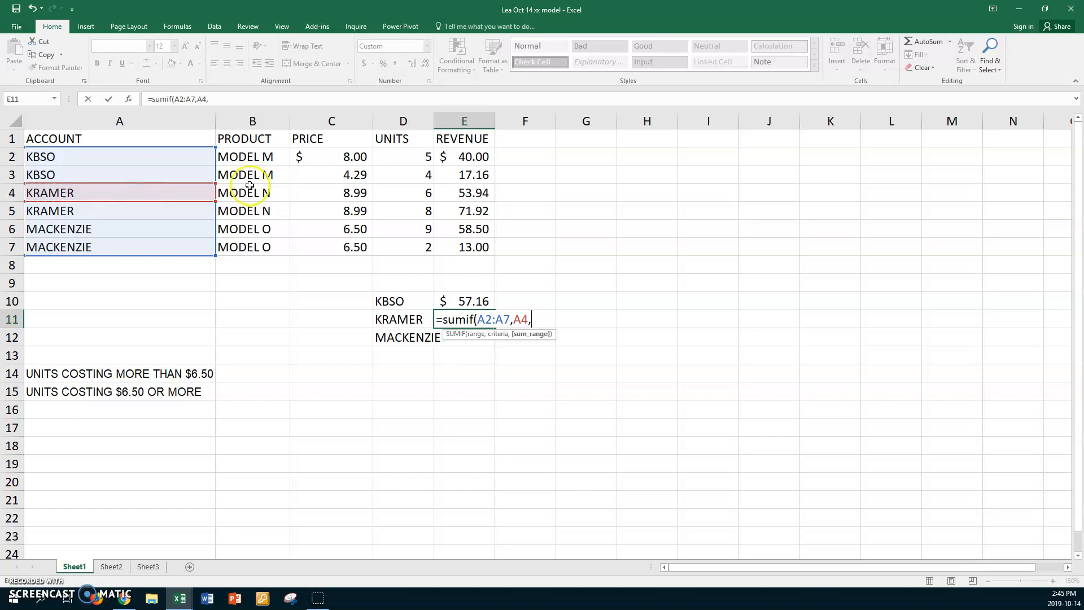
{"action": "left_click_drag", "start_coordinate": [449, 156], "coordinate": [444, 244]}
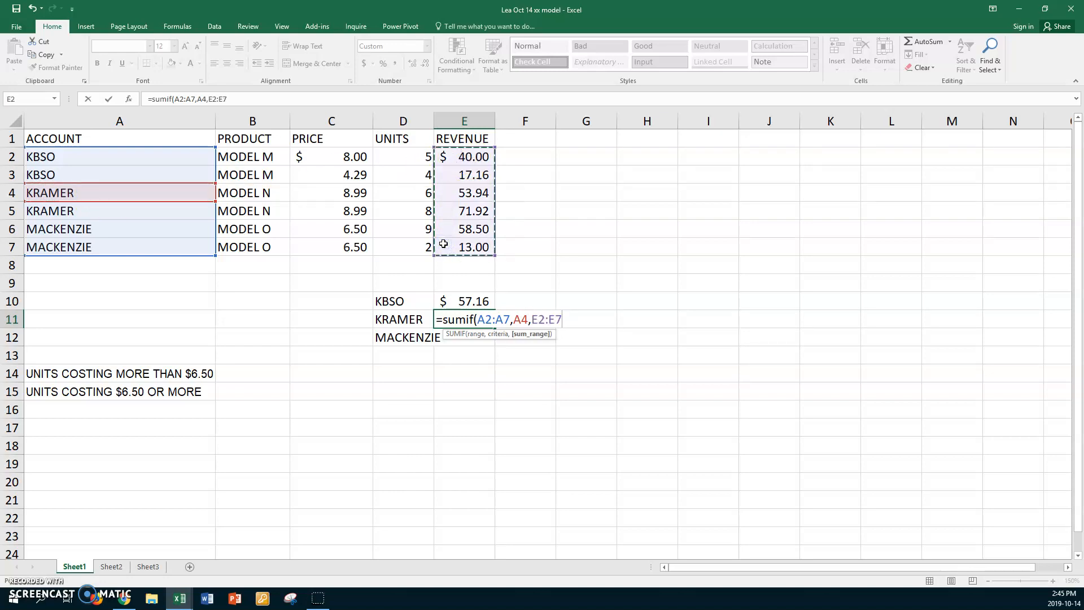
{"action": "key", "text": "Return"}
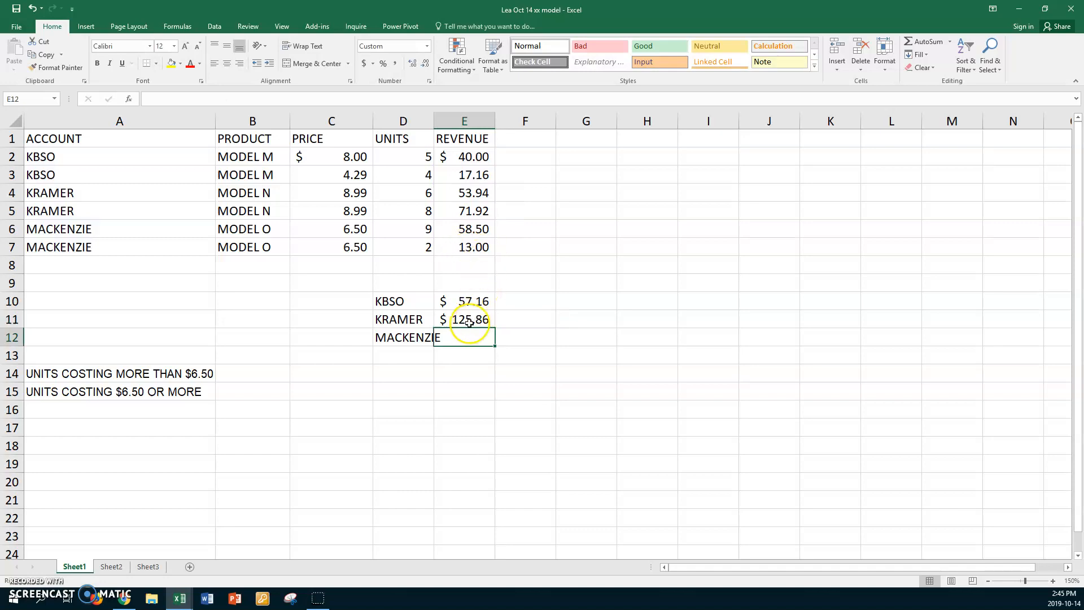
- Autofit column D and total the third account's revenue in E12 with =SUMIF(A2:A7,A7,E2:E7)
{"action": "double_click", "coordinate": [434, 120]}
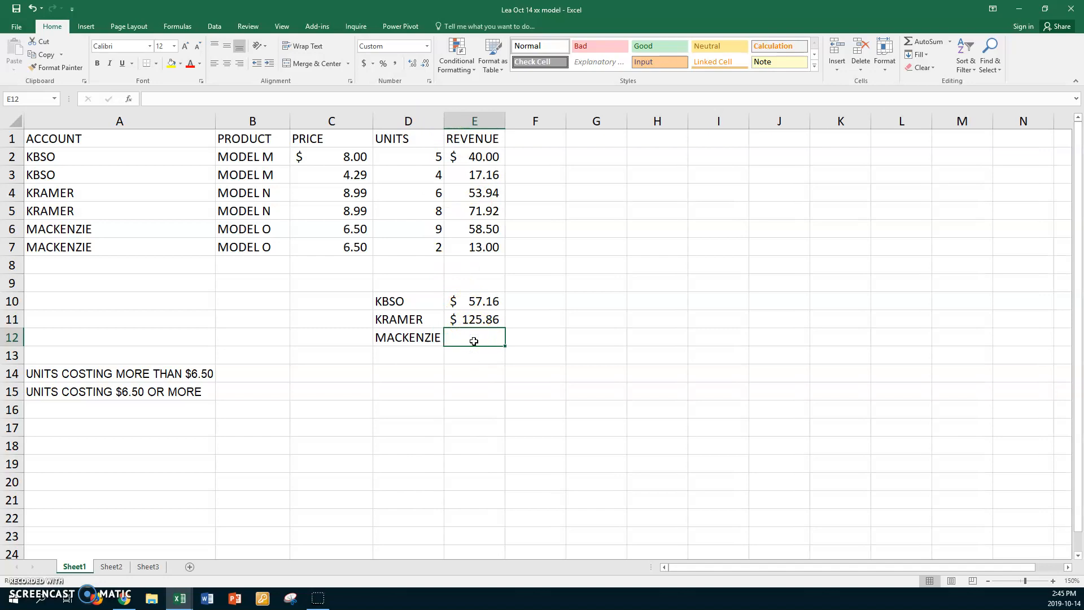
{"action": "type", "text": "=sum"}
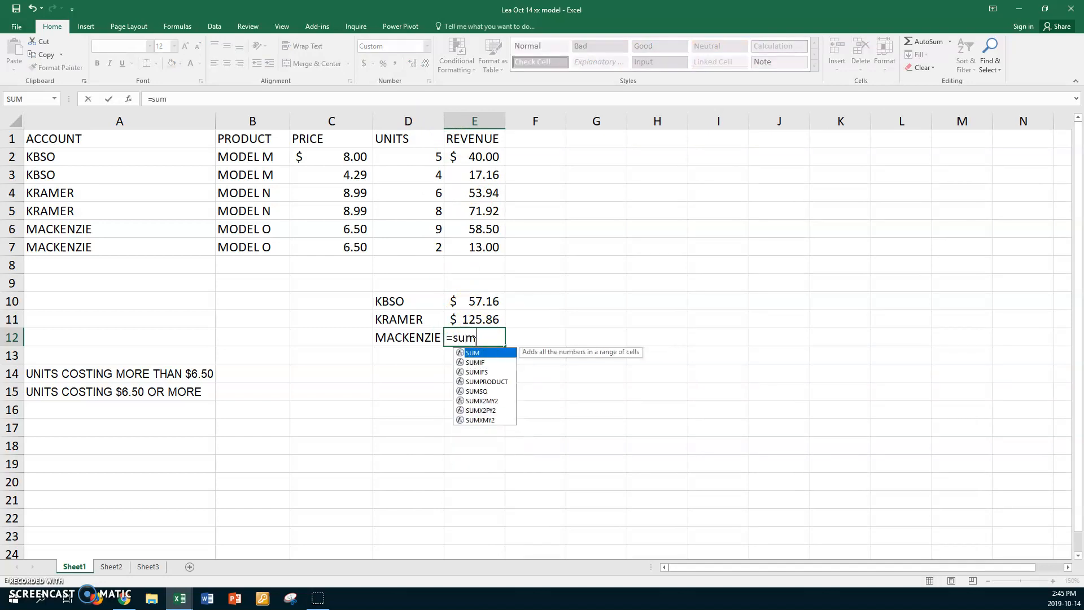
{"action": "type", "text": "if"}
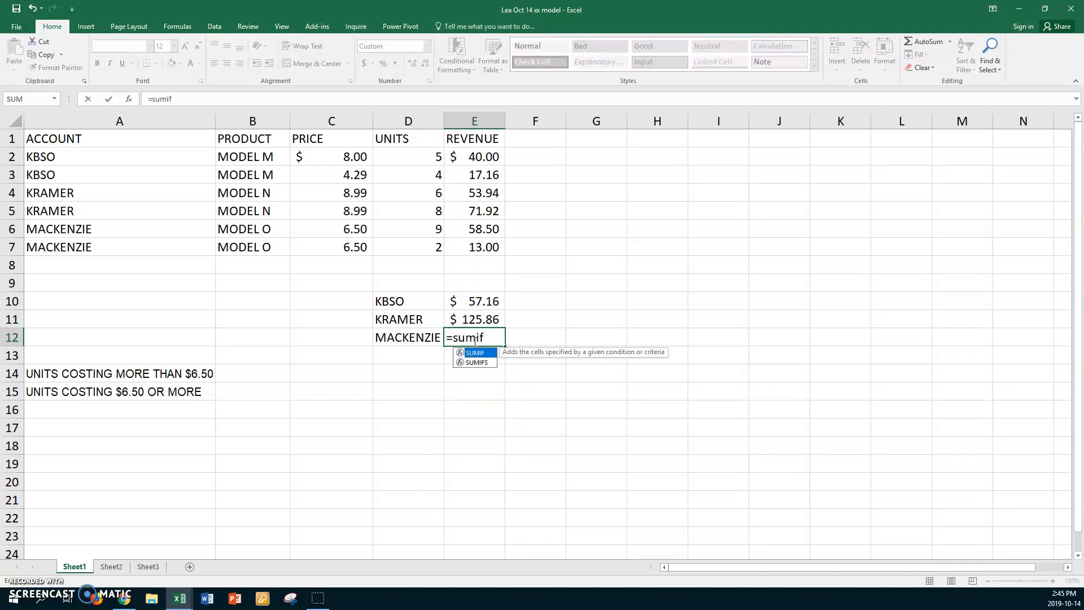
{"action": "type", "text": "("}
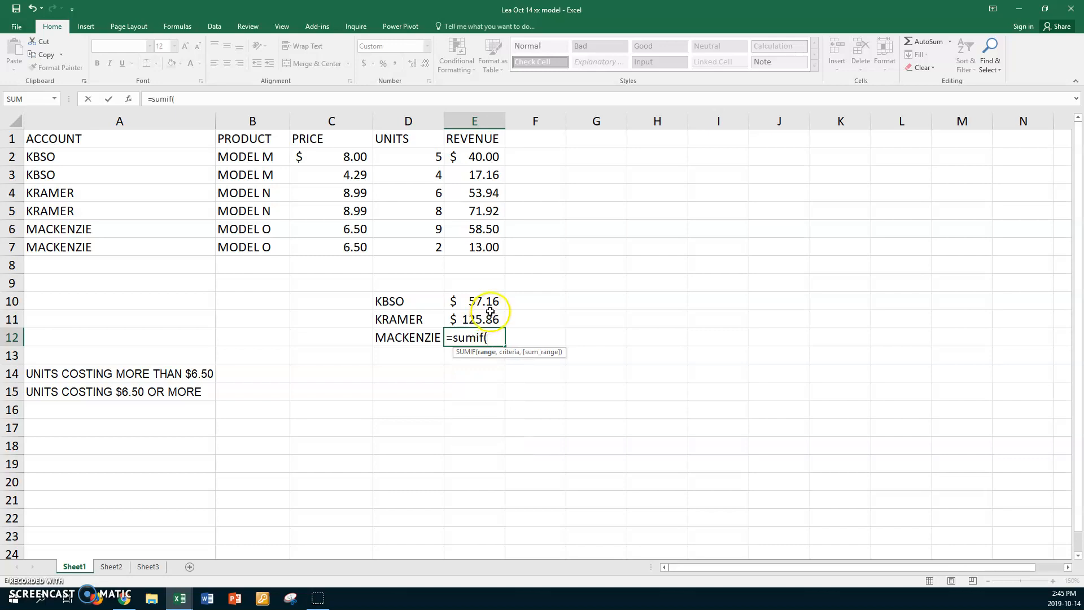
{"action": "left_click_drag", "start_coordinate": [86, 155], "coordinate": [70, 244]}
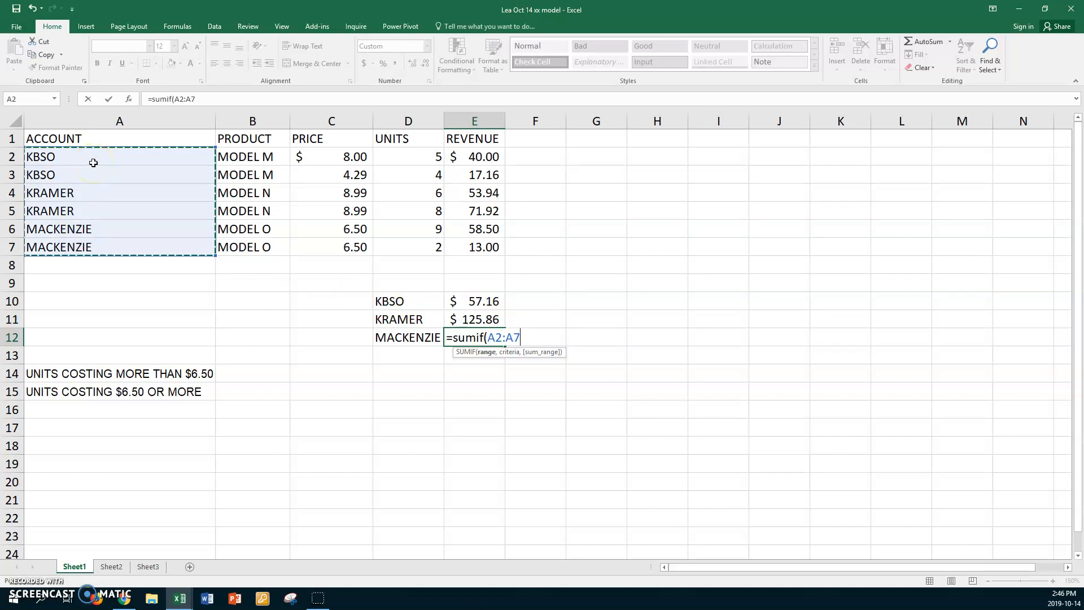
{"action": "type", "text": ","}
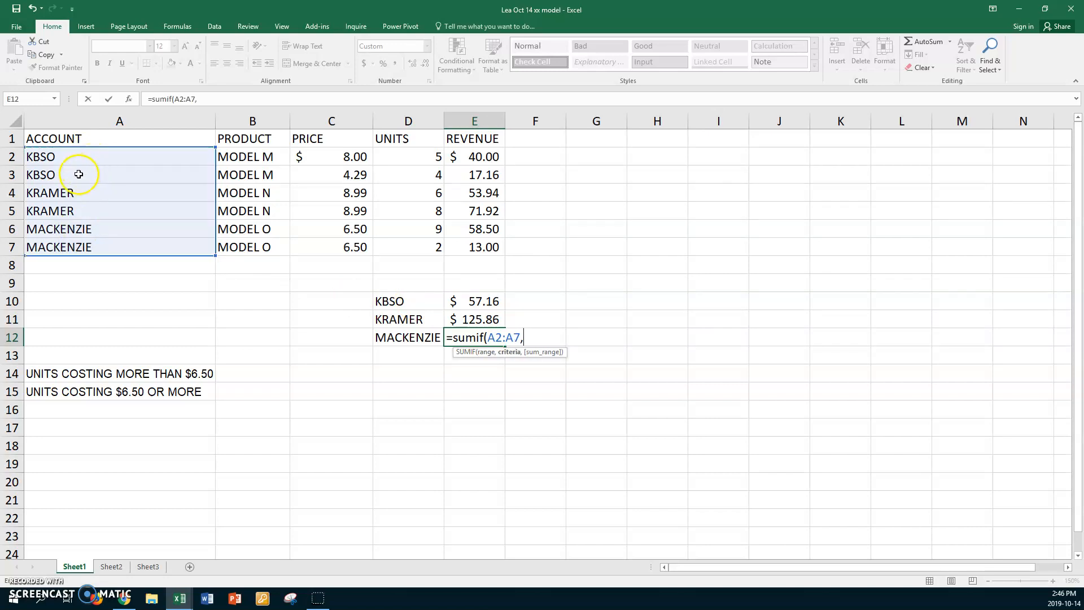
{"action": "left_click", "coordinate": [79, 174]}
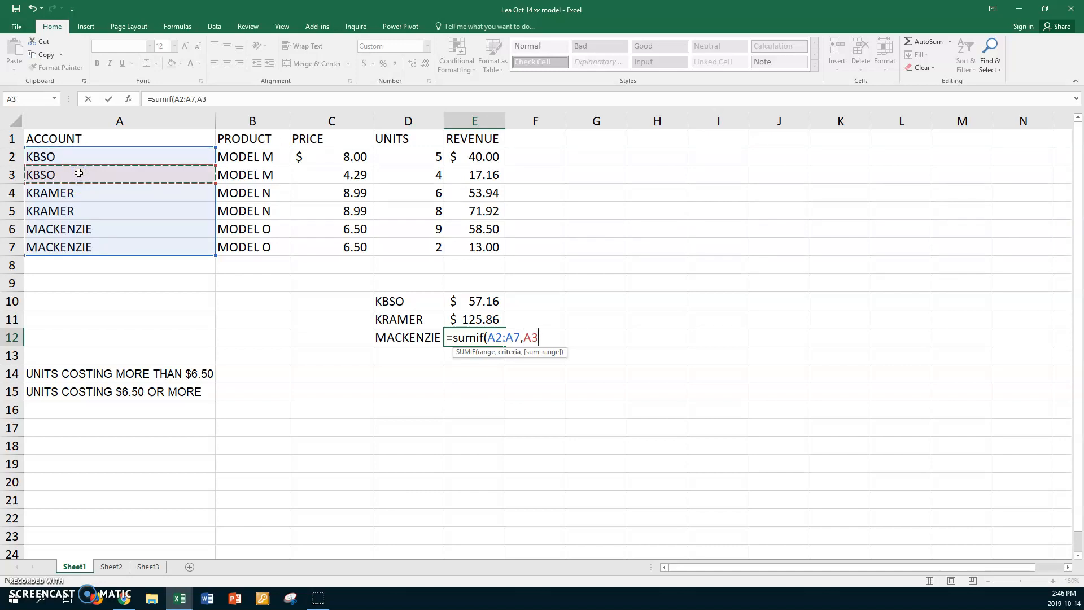
{"action": "left_click", "coordinate": [103, 248]}
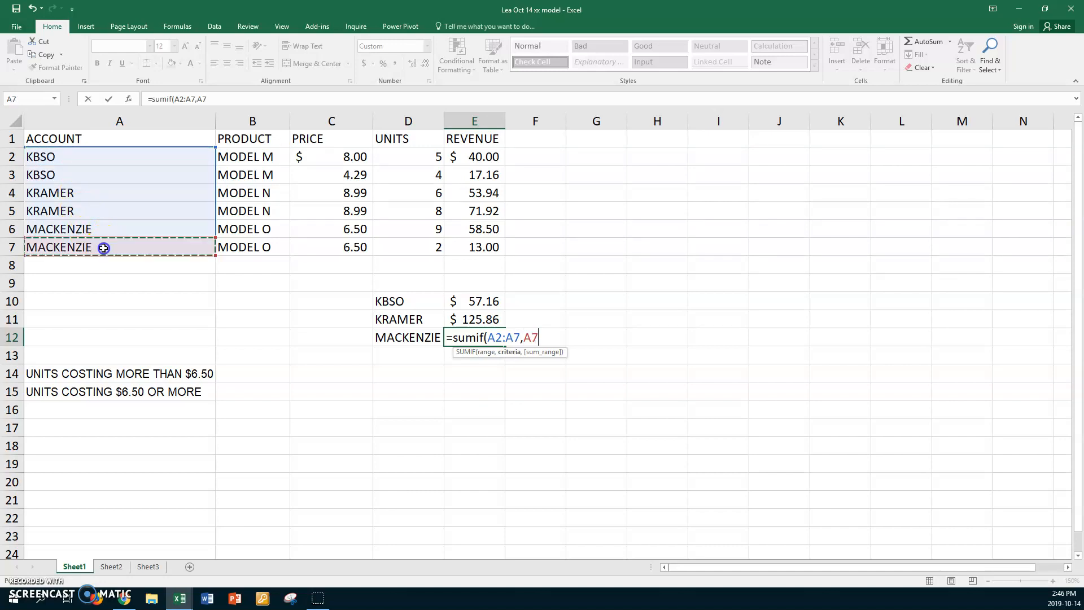
{"action": "type", "text": ","}
{"action": "left_click_drag", "start_coordinate": [477, 159], "coordinate": [455, 244]}
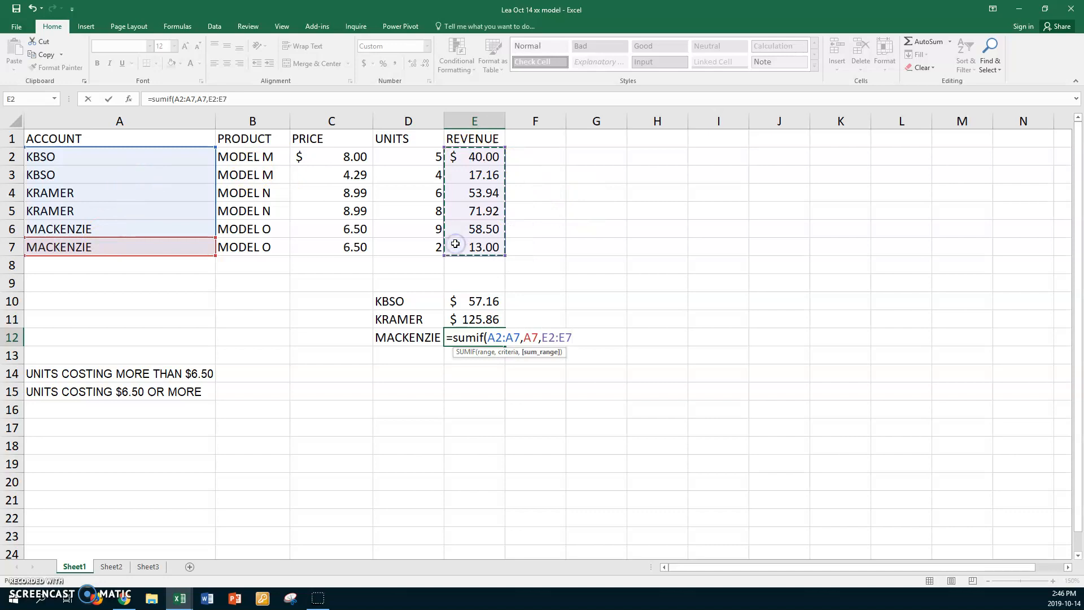
{"action": "key", "text": "Return"}
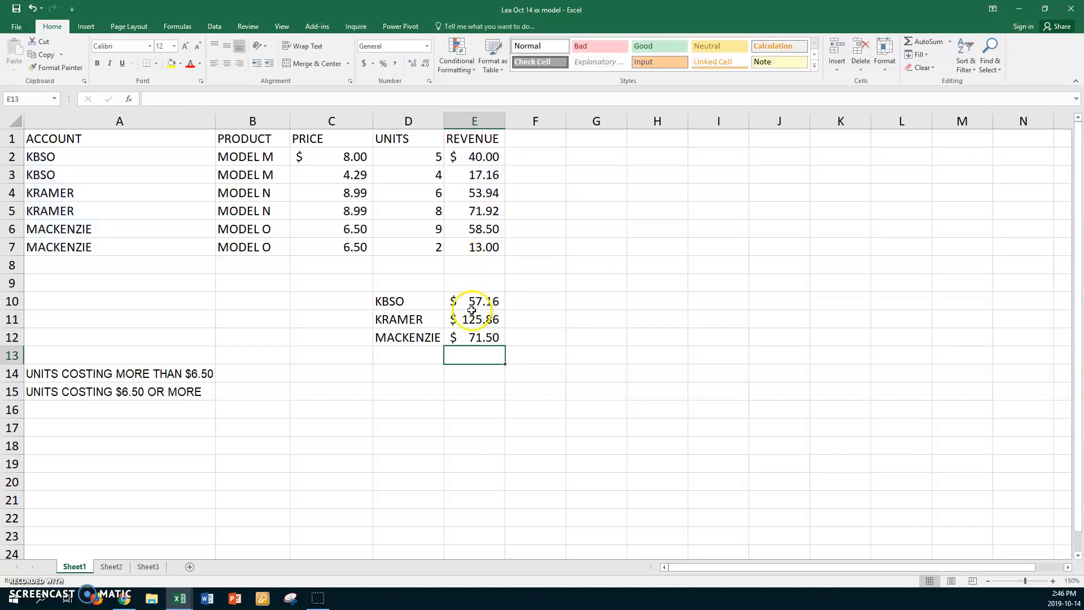
{"action": "left_click", "coordinate": [461, 335]}
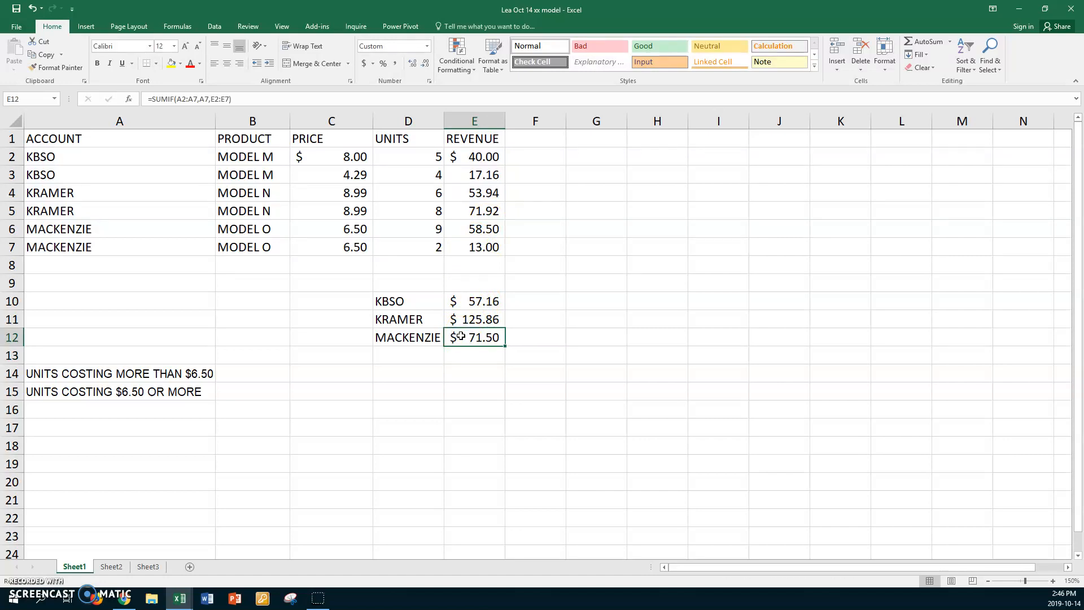
{"action": "left_click", "coordinate": [26, 595]}
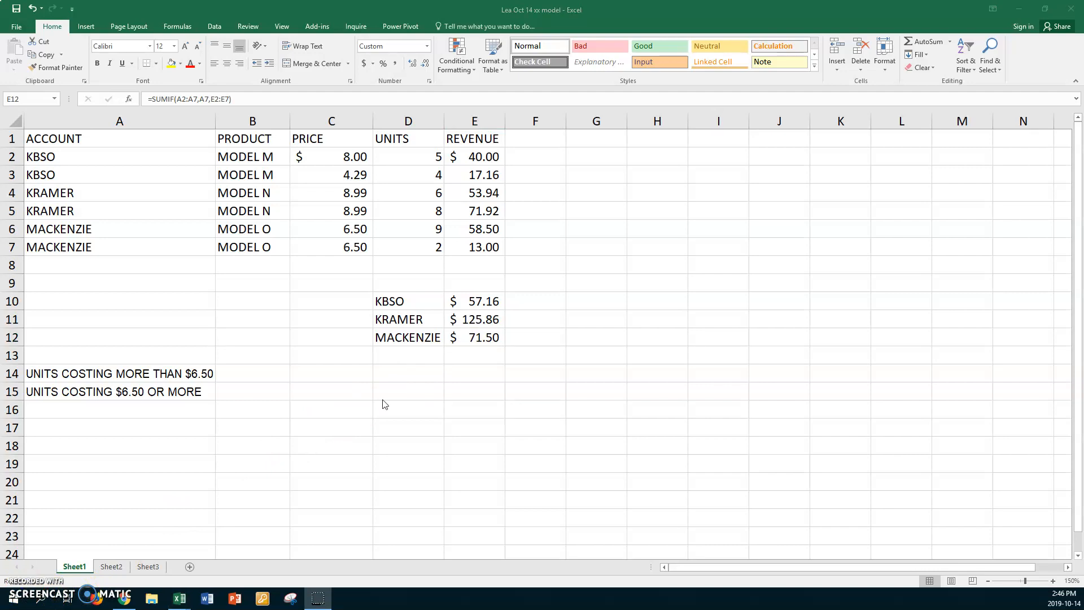
- Total the units costing more than $6.50 in B14 with =SUMIF(C2:C7,">6.5",D2:D7)
{"action": "left_click", "coordinate": [259, 373]}
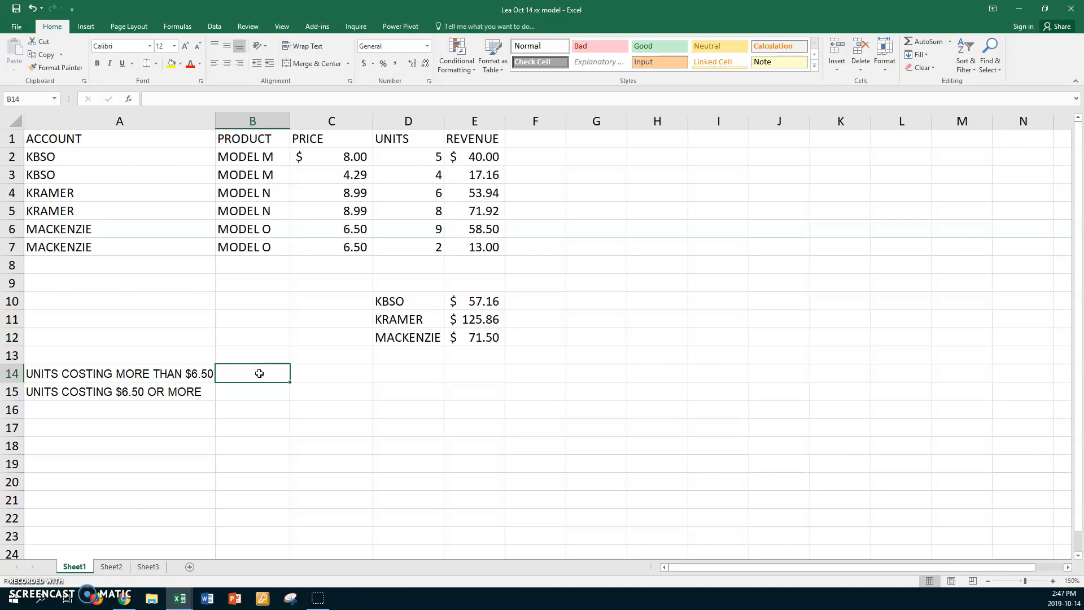
{"action": "type", "text": "=sumif"}
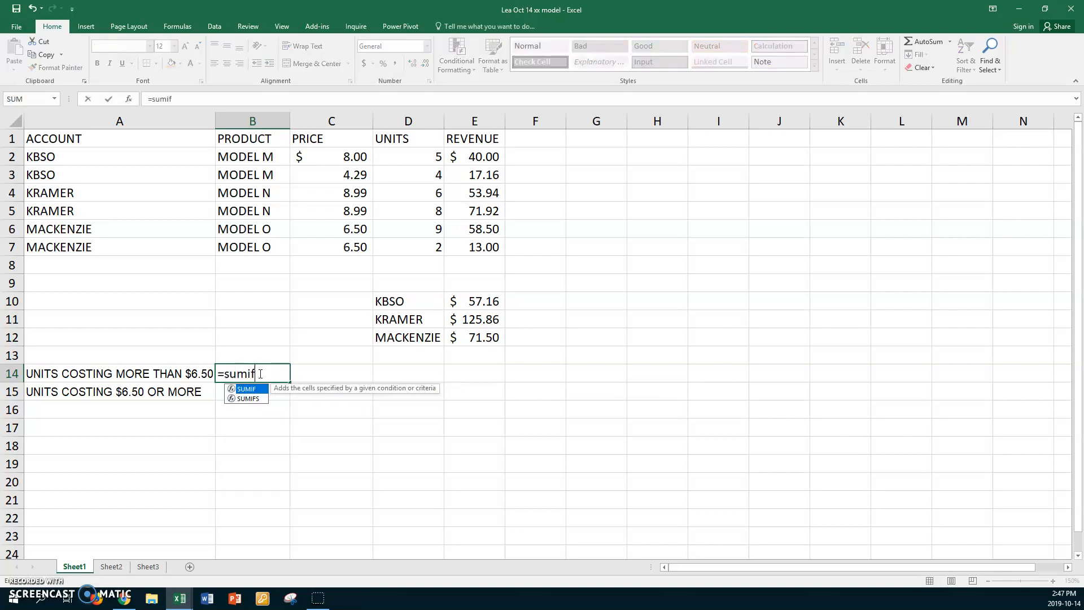
{"action": "type", "text": "("}
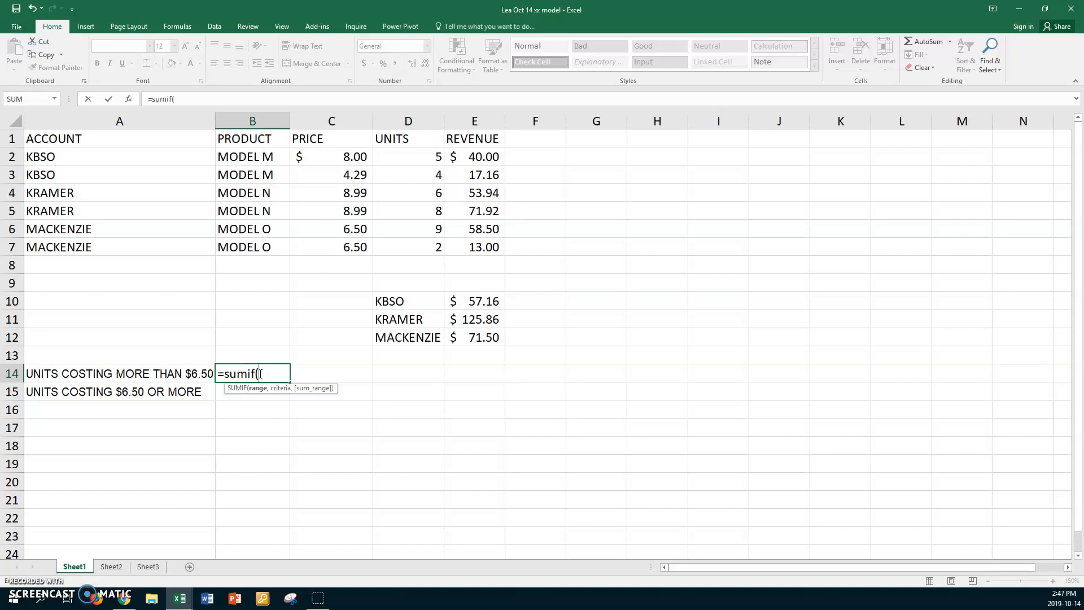
{"action": "left_click", "coordinate": [264, 371]}
{"action": "left_click_drag", "start_coordinate": [322, 155], "coordinate": [303, 249]}
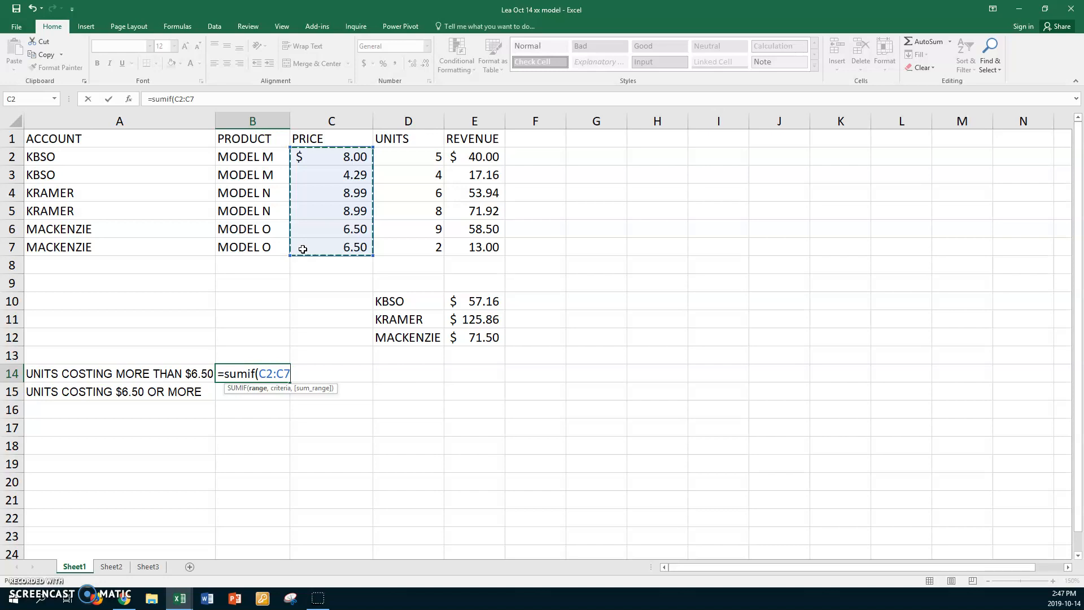
{"action": "type", "text": ","}
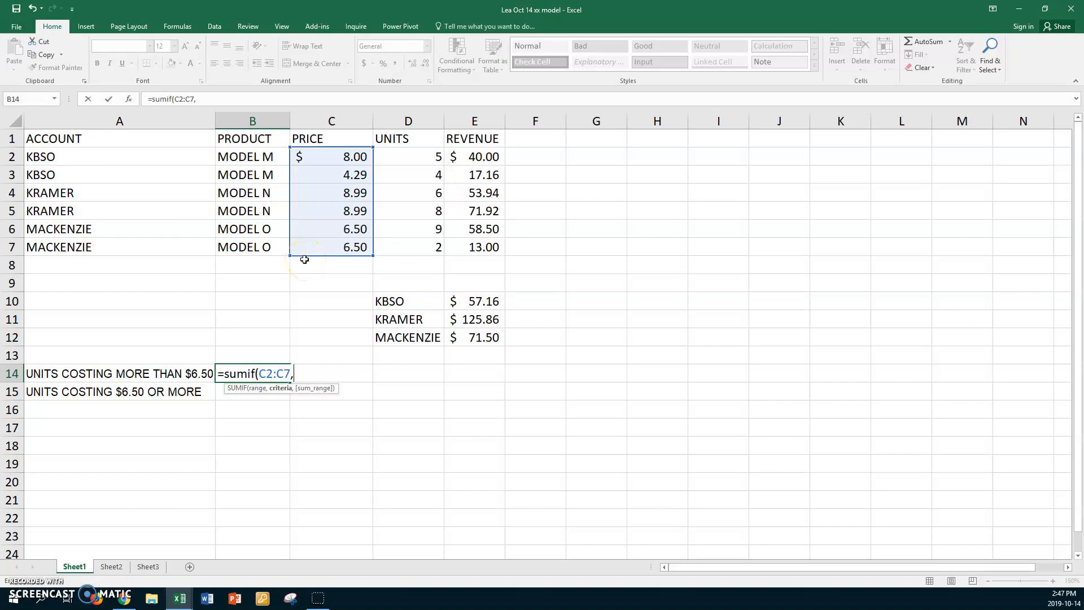
{"action": "type", "text": "\">6.5\""}
{"action": "left_click", "coordinate": [308, 252]}
{"action": "type", "text": ","}
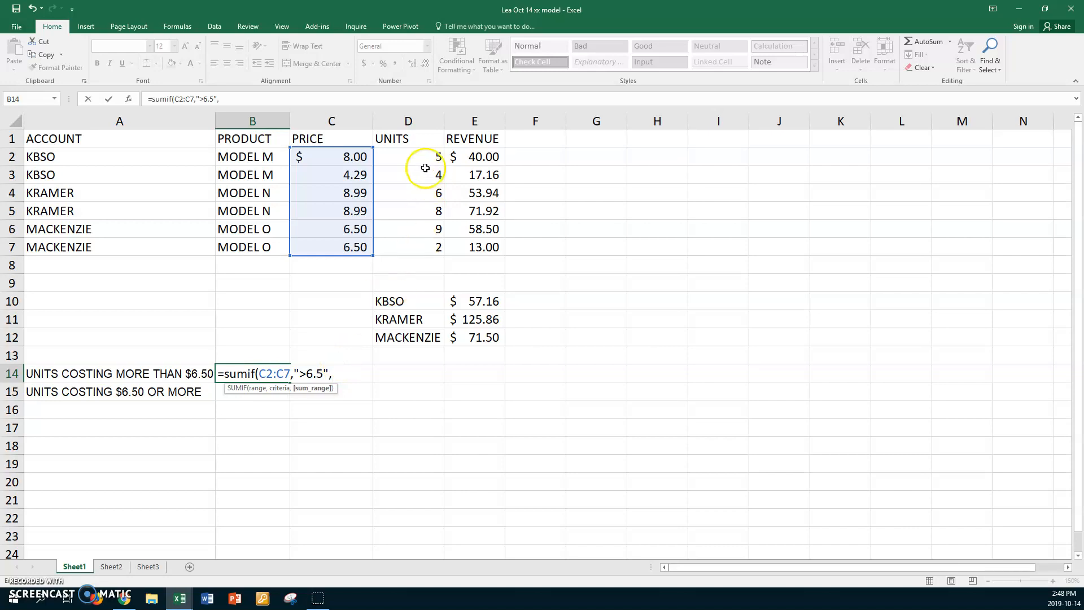
{"action": "left_click_drag", "start_coordinate": [416, 157], "coordinate": [412, 242]}
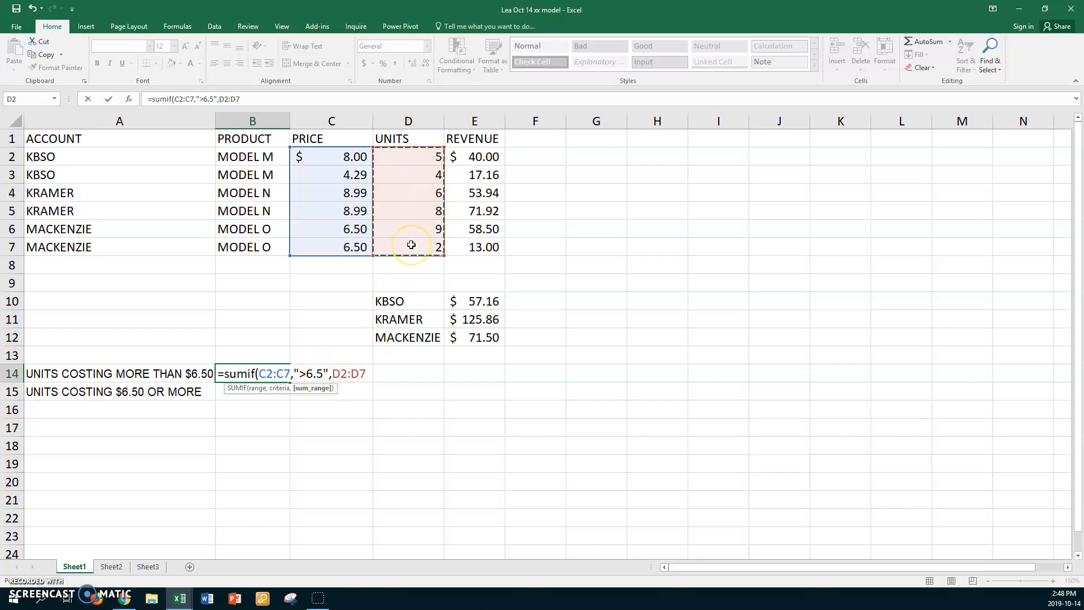
{"action": "type", "text": ")"}
{"action": "key", "text": "Return"}
{"action": "left_click", "coordinate": [245, 374]}
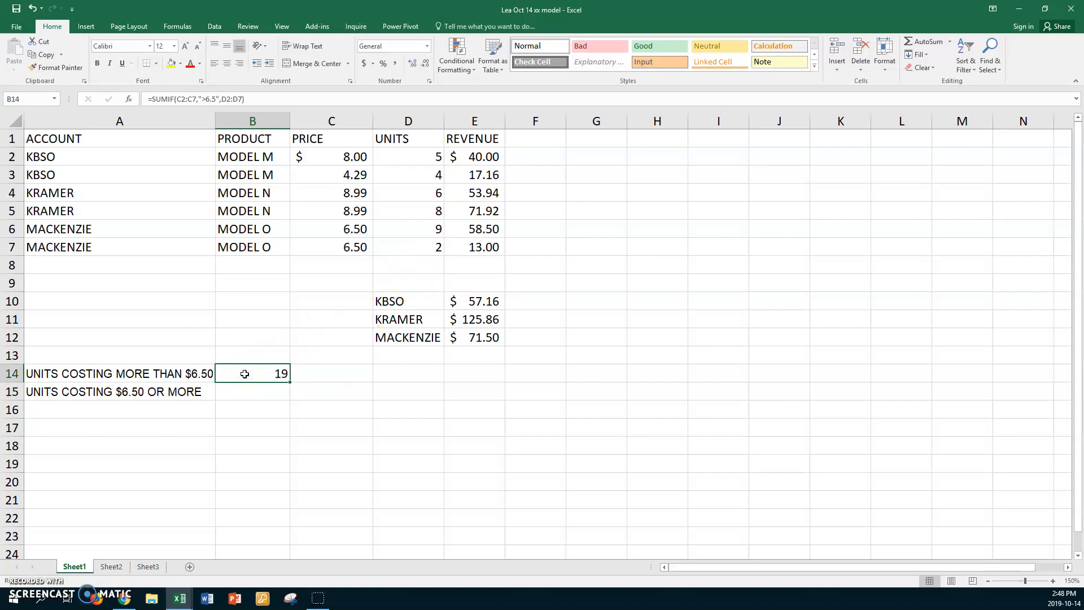
- Total the units costing $6.50 or more in B15 with =SUMIF(C2:C7,">=6.5",D2:D7)
{"action": "left_click", "coordinate": [245, 391]}
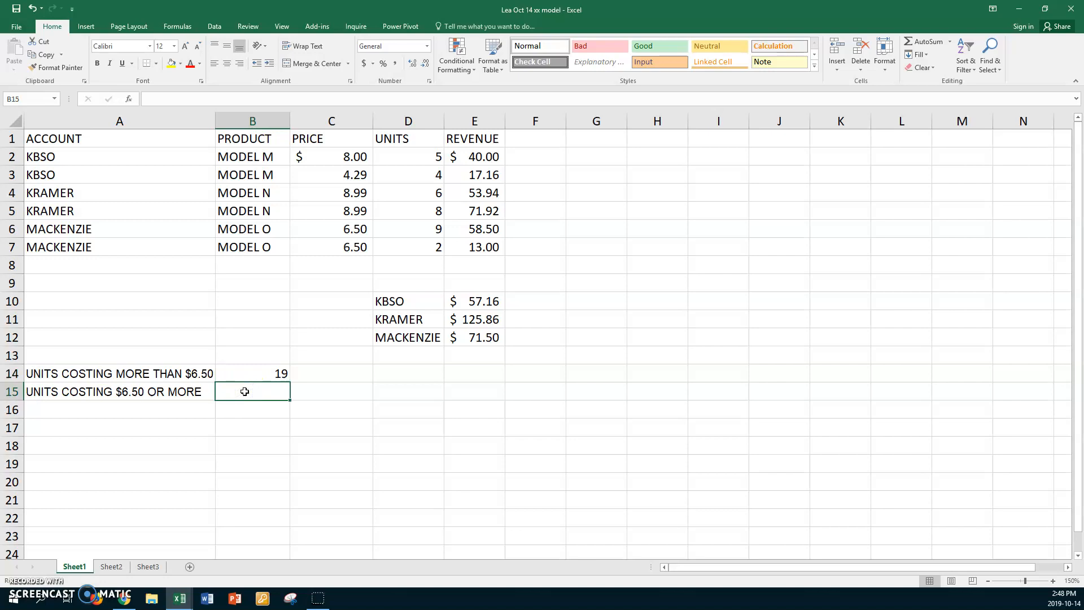
{"action": "type", "text": "=sumif"}
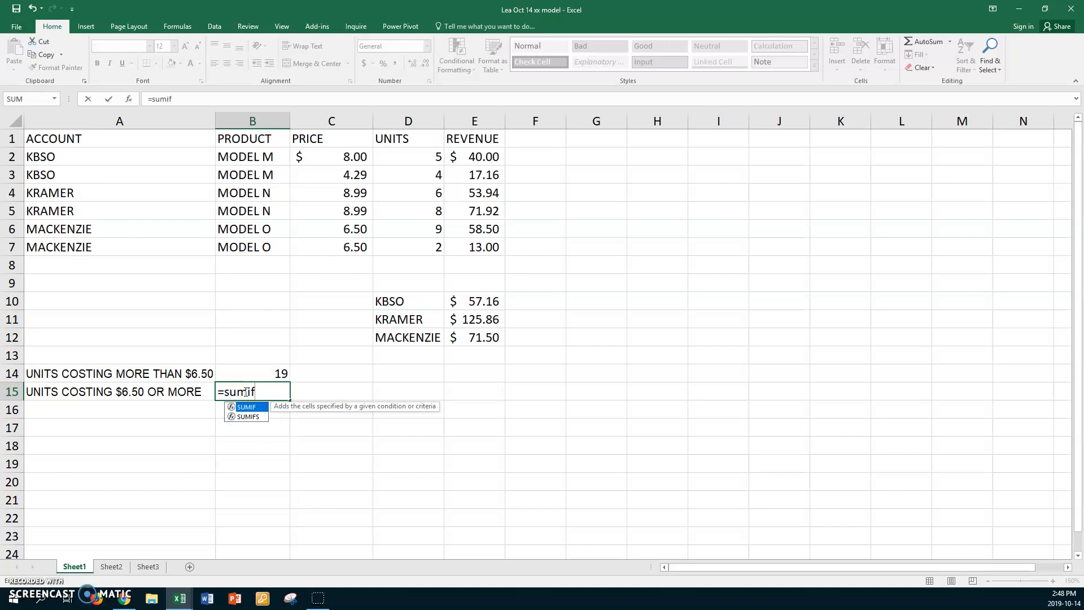
{"action": "type", "text": "("}
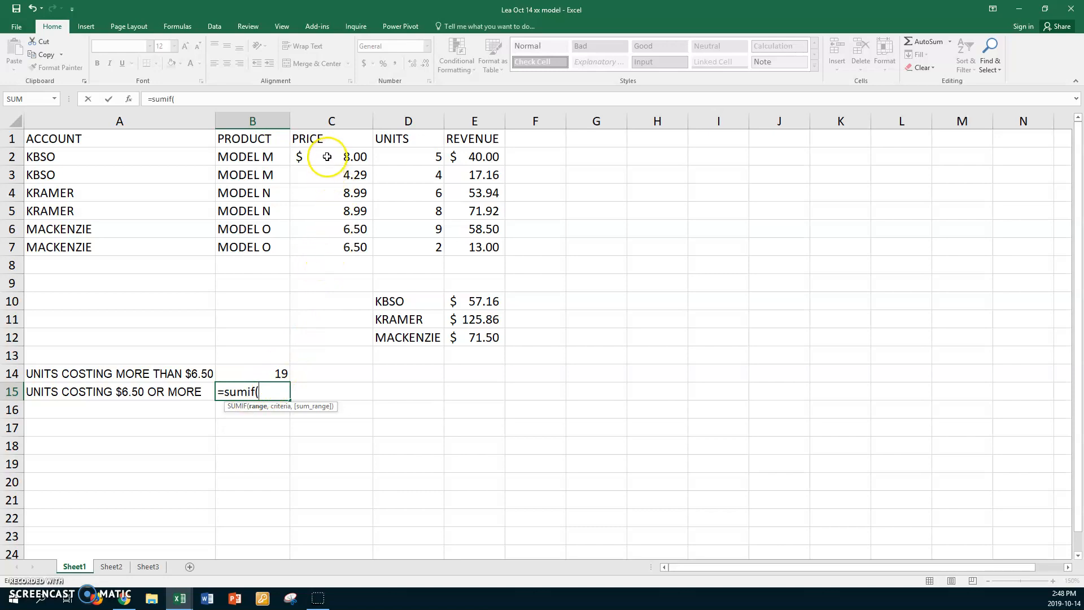
{"action": "left_click_drag", "start_coordinate": [327, 157], "coordinate": [307, 248]}
{"action": "type", "text": ","}
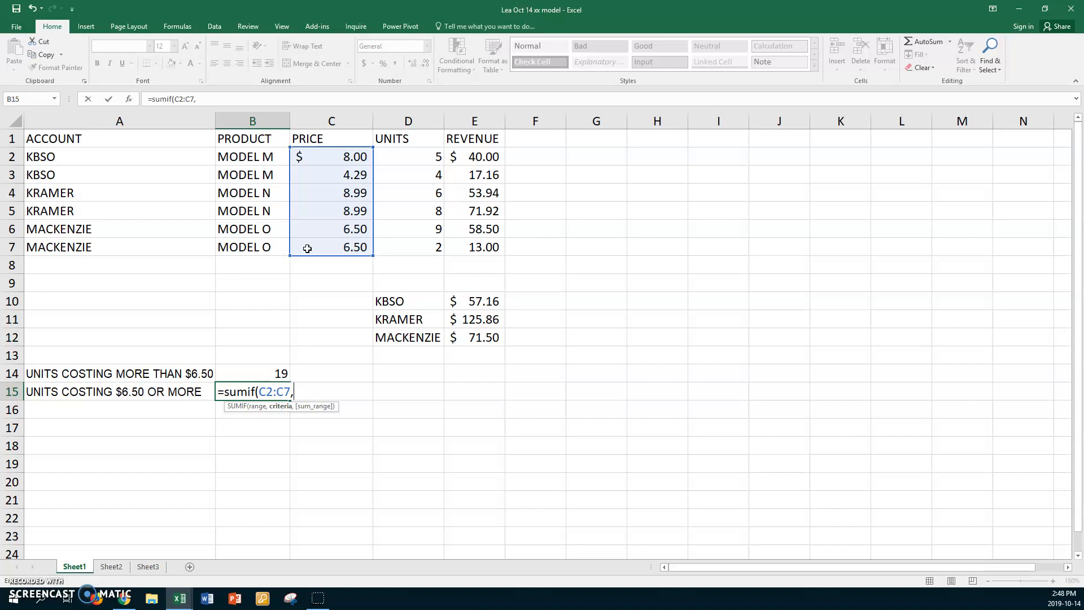
{"action": "type", "text": "\"6"}
{"action": "key", "text": "BackSpace"}
{"action": "type", "text": ">=6.5\","}
{"action": "left_click_drag", "start_coordinate": [404, 155], "coordinate": [394, 241]}
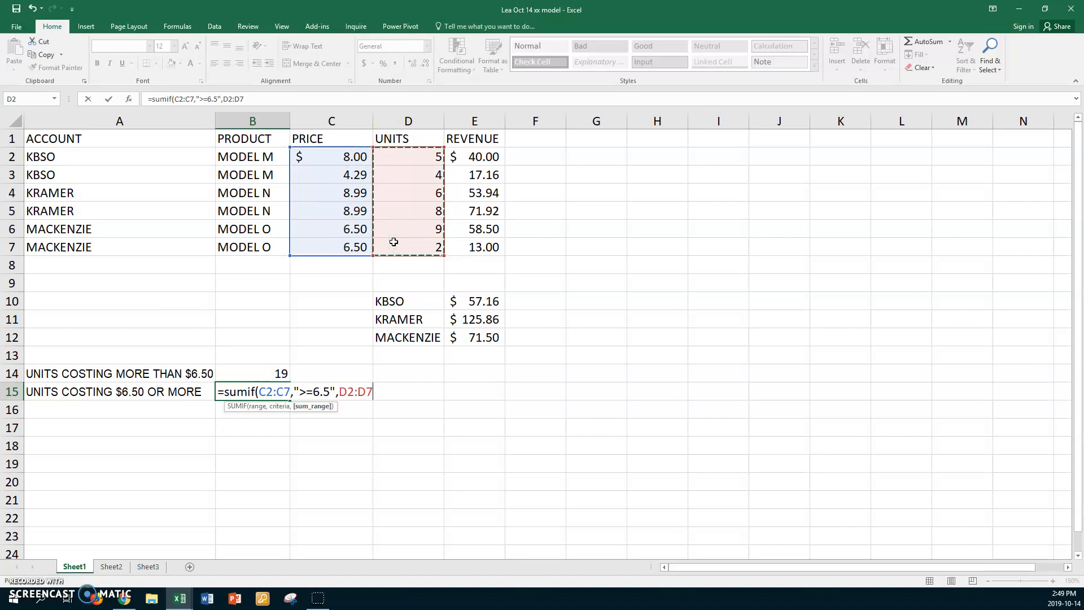
{"action": "key", "text": "Return"}
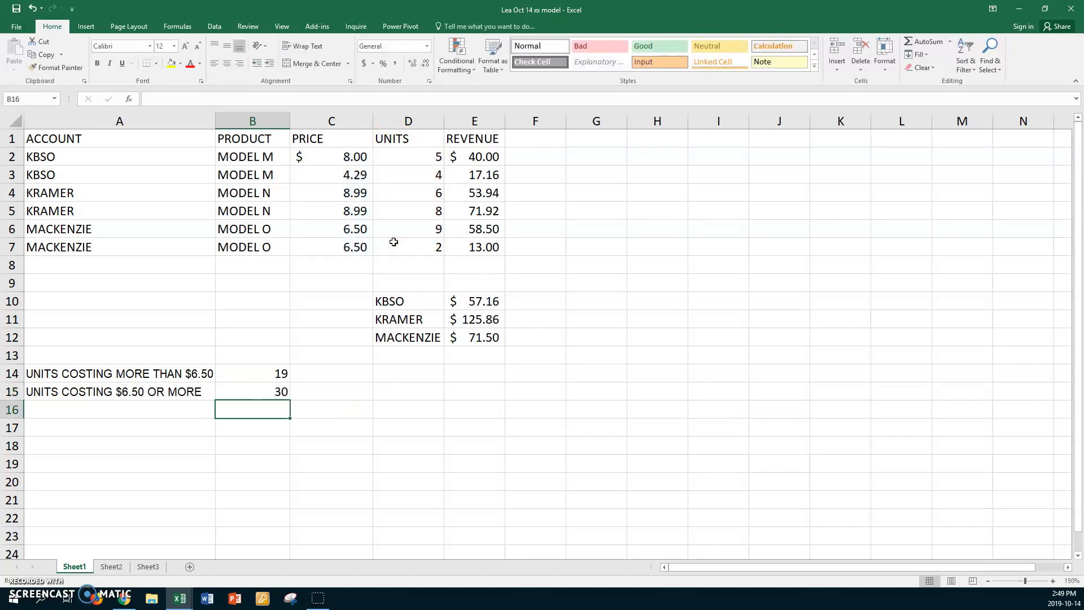
{"action": "left_click", "coordinate": [245, 388]}
{"action": "left_click", "coordinate": [247, 373]}
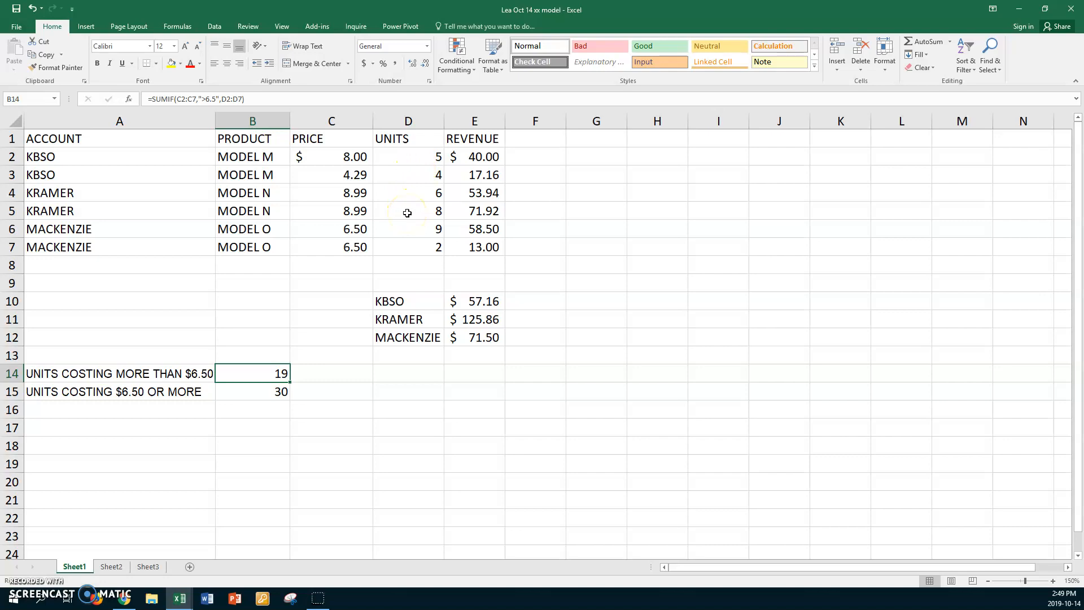
- Copy the SUMIF formula from B15 into B16 and open the pasted formula to inspect its ranges
{"action": "left_click", "coordinate": [253, 392]}
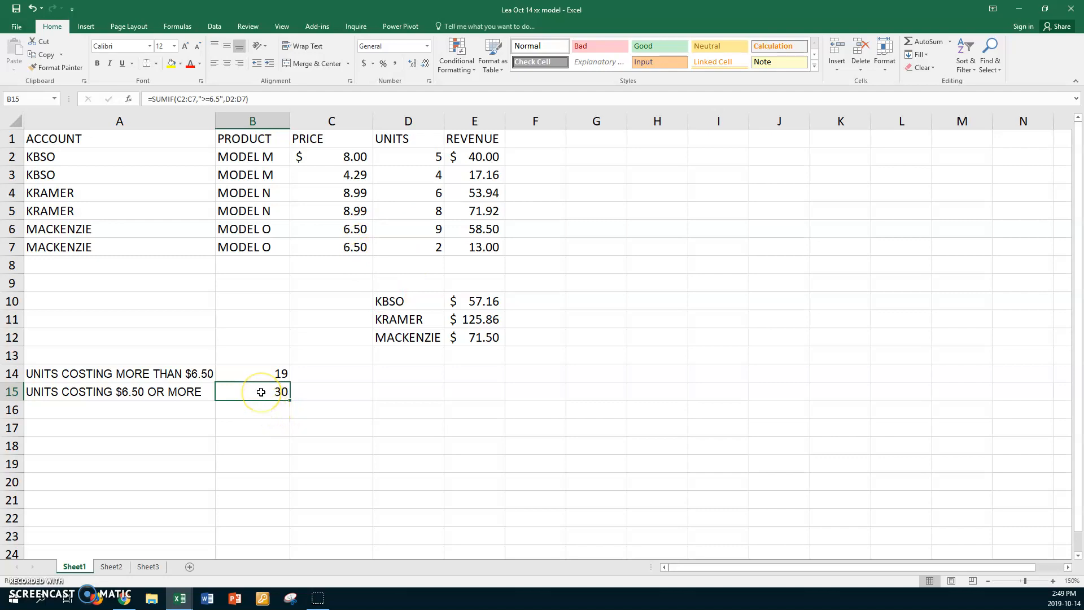
{"action": "key", "text": "ctrl+c"}
{"action": "left_click", "coordinate": [255, 409]}
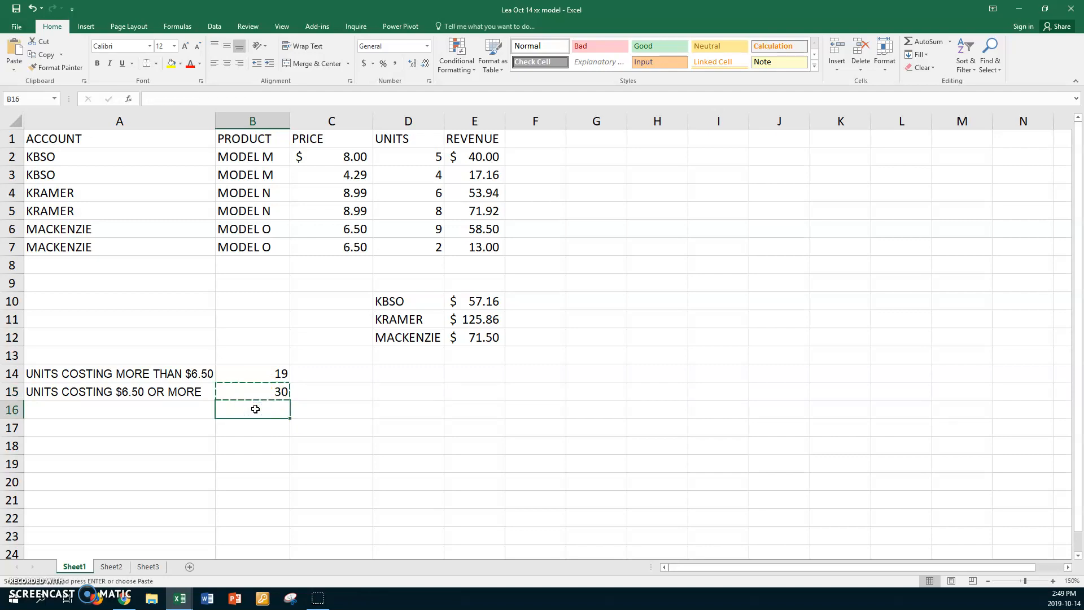
{"action": "key", "text": "ctrl+v"}
{"action": "double_click", "coordinate": [255, 409]}
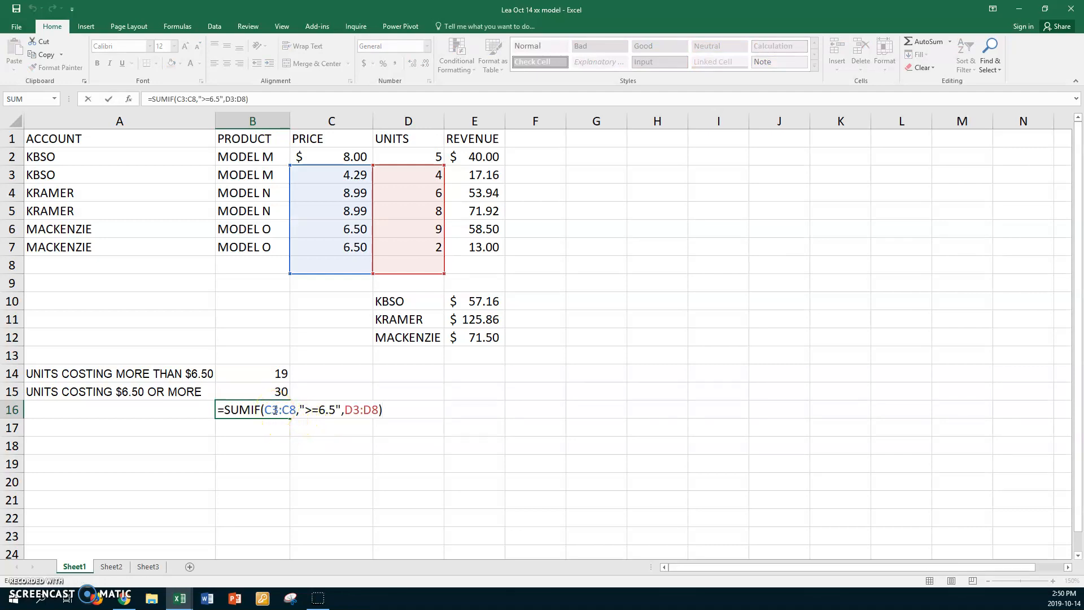
{"action": "left_click", "coordinate": [26, 590]}
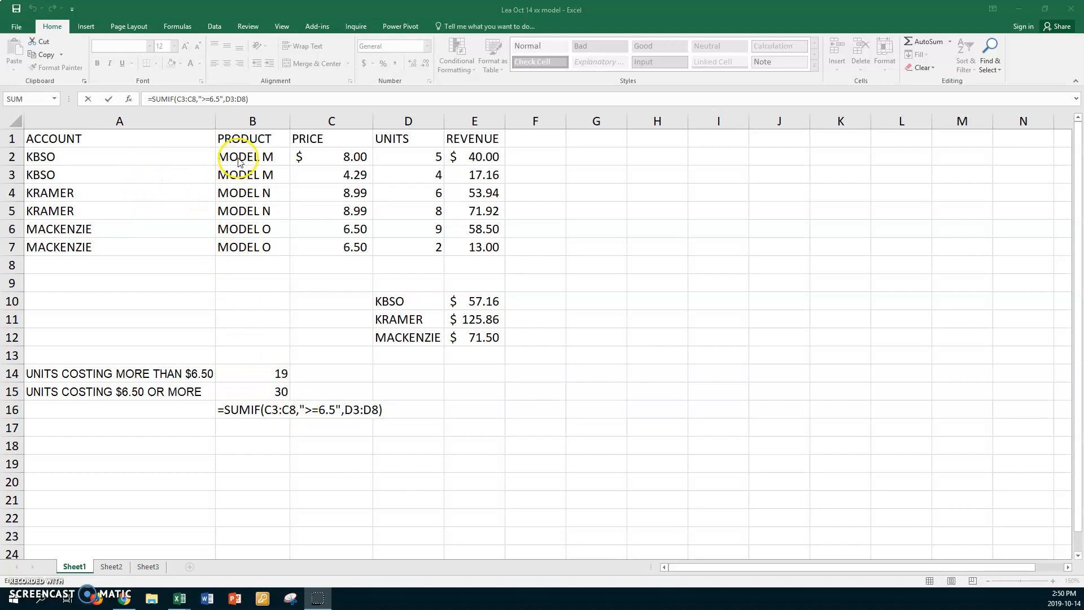
- Clear the copied SUMIF formula from B16
{"action": "double_click", "coordinate": [223, 409]}
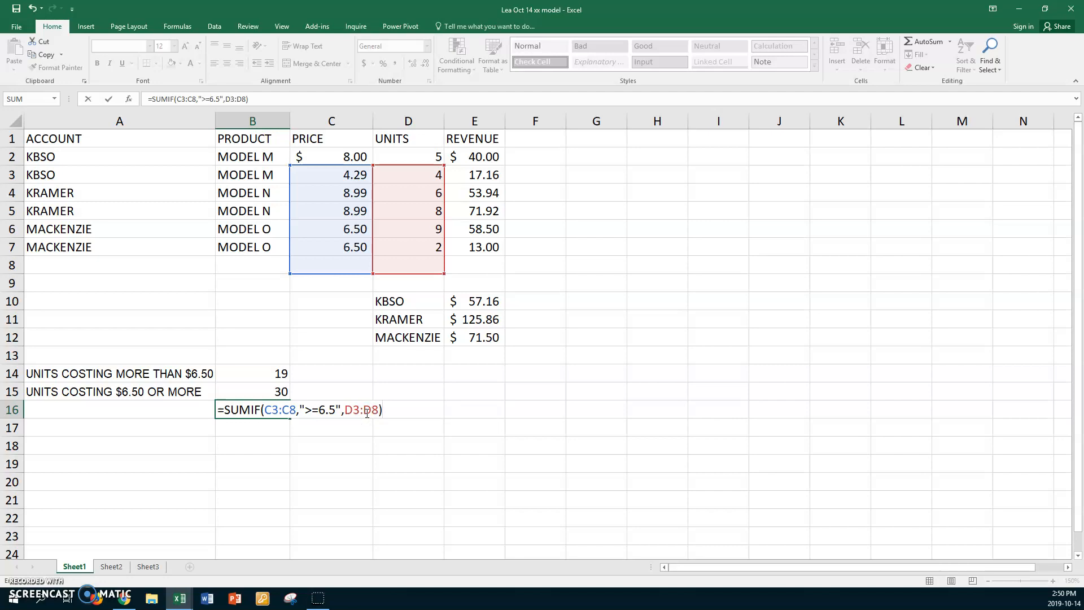
{"action": "key", "text": "BackSpace"}
{"action": "key", "text": "BackSpace"}
{"action": "key", "text": "BackSpace"}
{"action": "key", "text": "BackSpace"}
{"action": "key", "text": "BackSpace"}
{"action": "key", "text": "BackSpace"}
{"action": "key", "text": "BackSpace"}
{"action": "key", "text": "BackSpace"}
{"action": "key", "text": "BackSpace"}
{"action": "key", "text": "BackSpace"}
{"action": "key", "text": "BackSpace"}
{"action": "key", "text": "BackSpace"}
{"action": "key", "text": "BackSpace"}
{"action": "key", "text": "BackSpace"}
{"action": "key", "text": "BackSpace"}
{"action": "key", "text": "BackSpace"}
{"action": "key", "text": "BackSpace"}
{"action": "key", "text": "BackSpace"}
{"action": "key", "text": "BackSpace"}
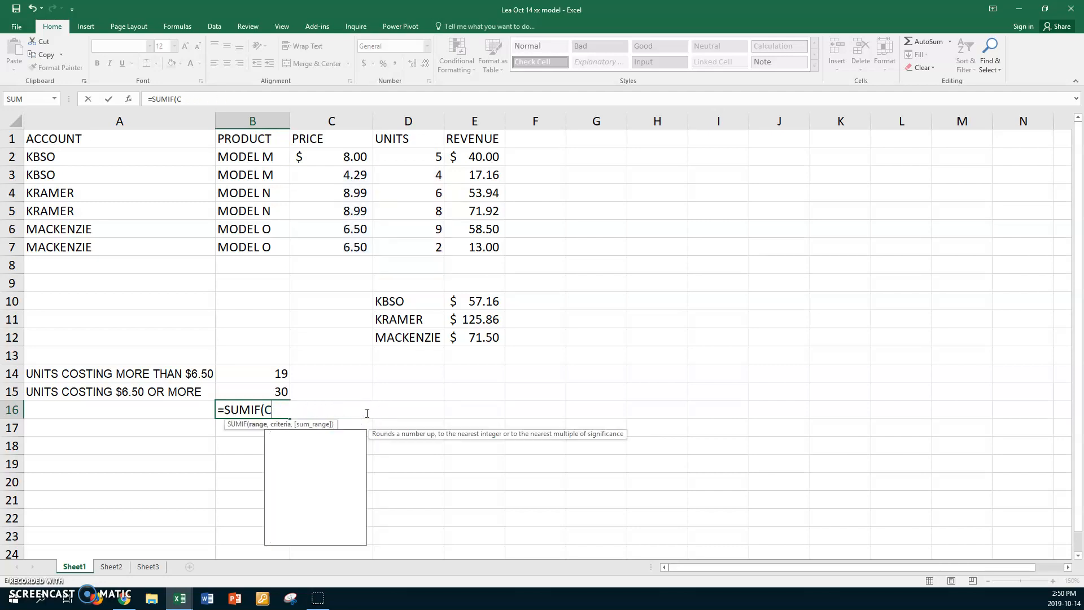
{"action": "key", "text": "BackSpace"}
{"action": "key", "text": "BackSpace"}
{"action": "key", "text": "BackSpace"}
{"action": "key", "text": "BackSpace"}
{"action": "key", "text": "BackSpace"}
{"action": "key", "text": "BackSpace"}
{"action": "key", "text": "BackSpace"}
{"action": "key", "text": "BackSpace"}
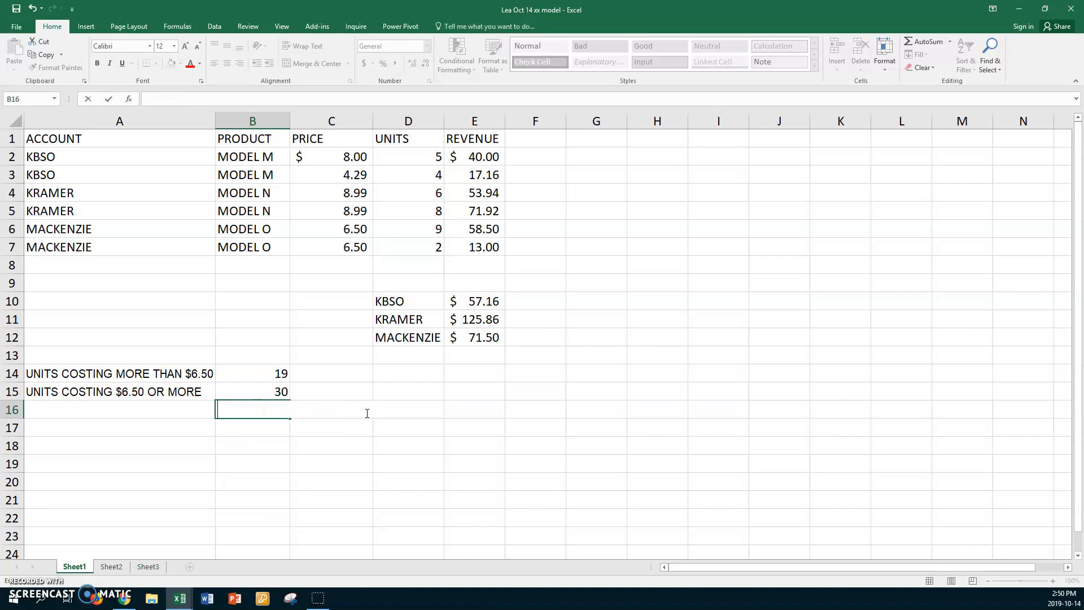
{"action": "key", "text": "Return"}
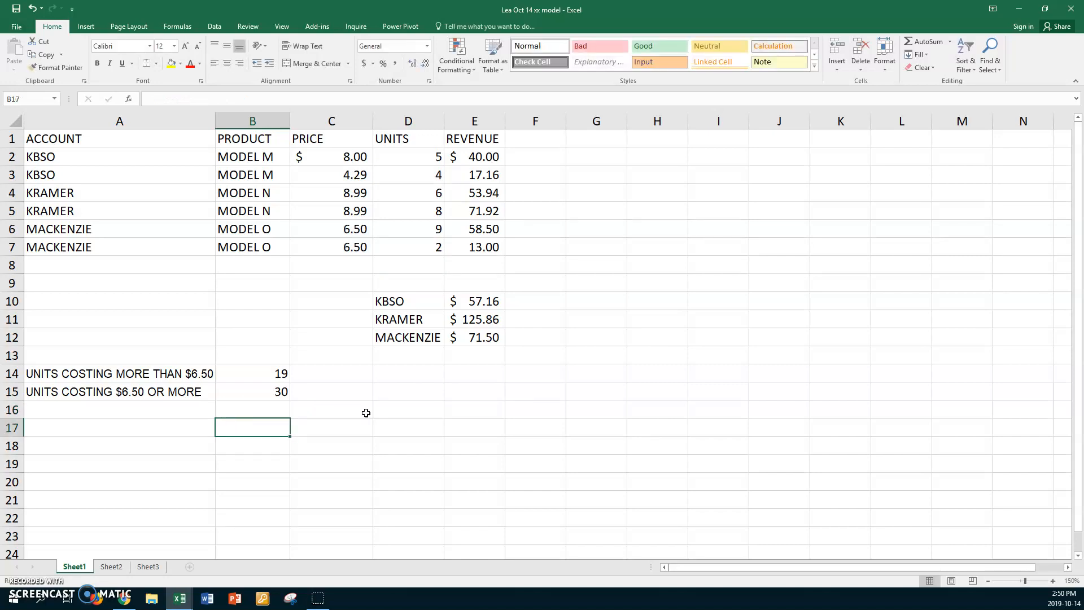
- Review the price and units ranges referenced by the SUMIF formula in B15
{"action": "left_click", "coordinate": [252, 392]}
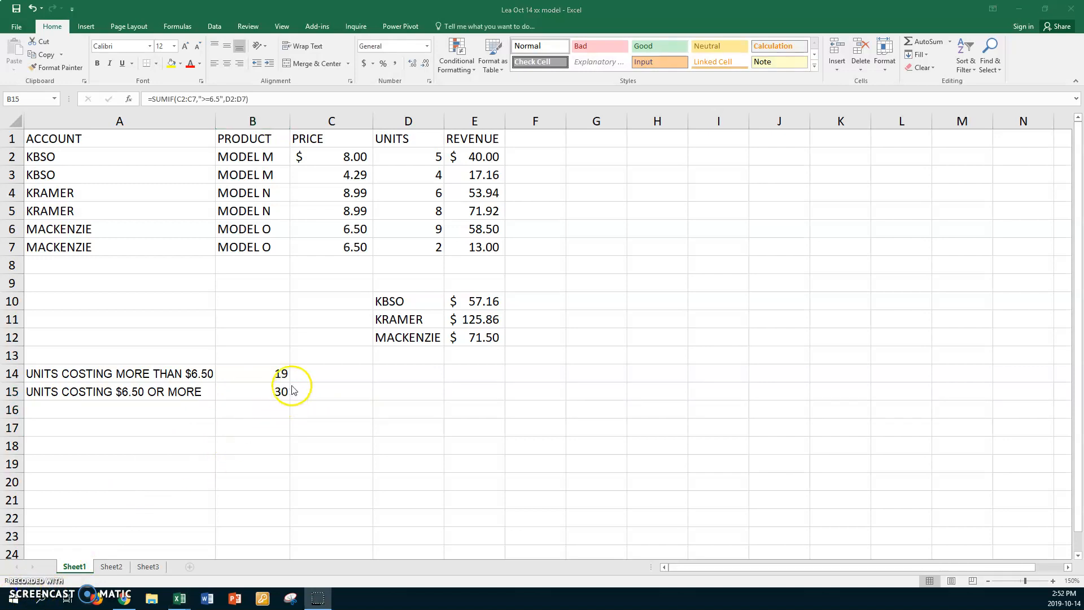
{"action": "left_click", "coordinate": [263, 391]}
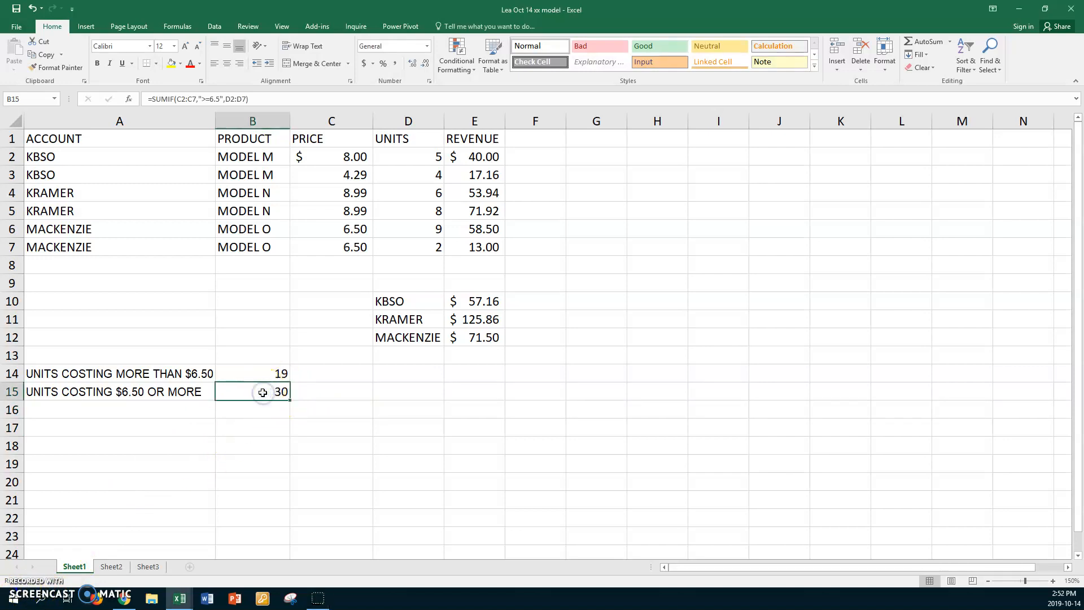
{"action": "key", "text": "F2"}
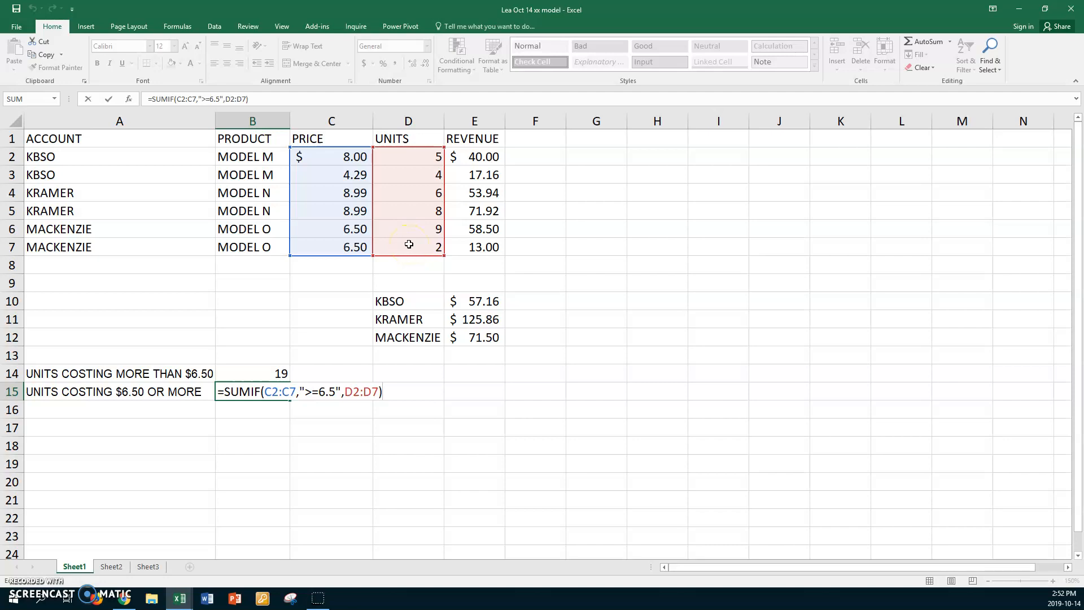
{"action": "key", "text": "Return"}
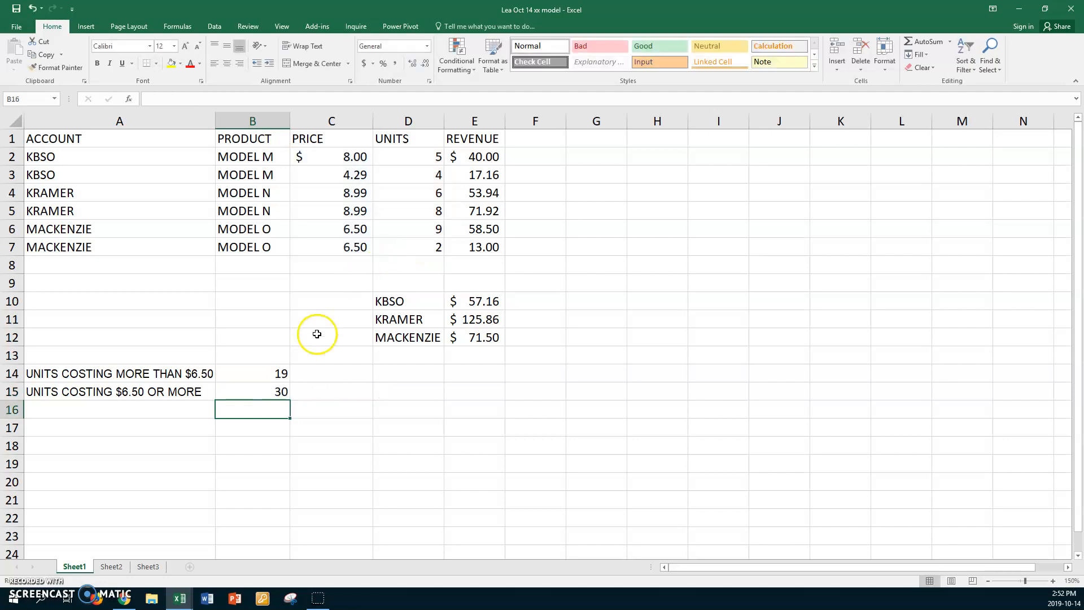
{"action": "left_click", "coordinate": [238, 392]}
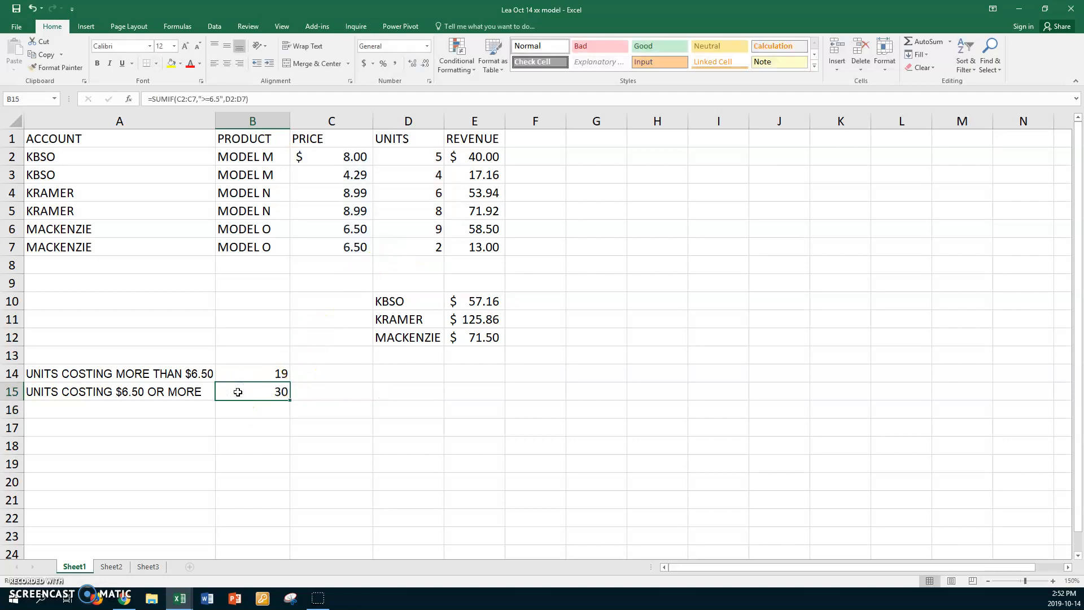